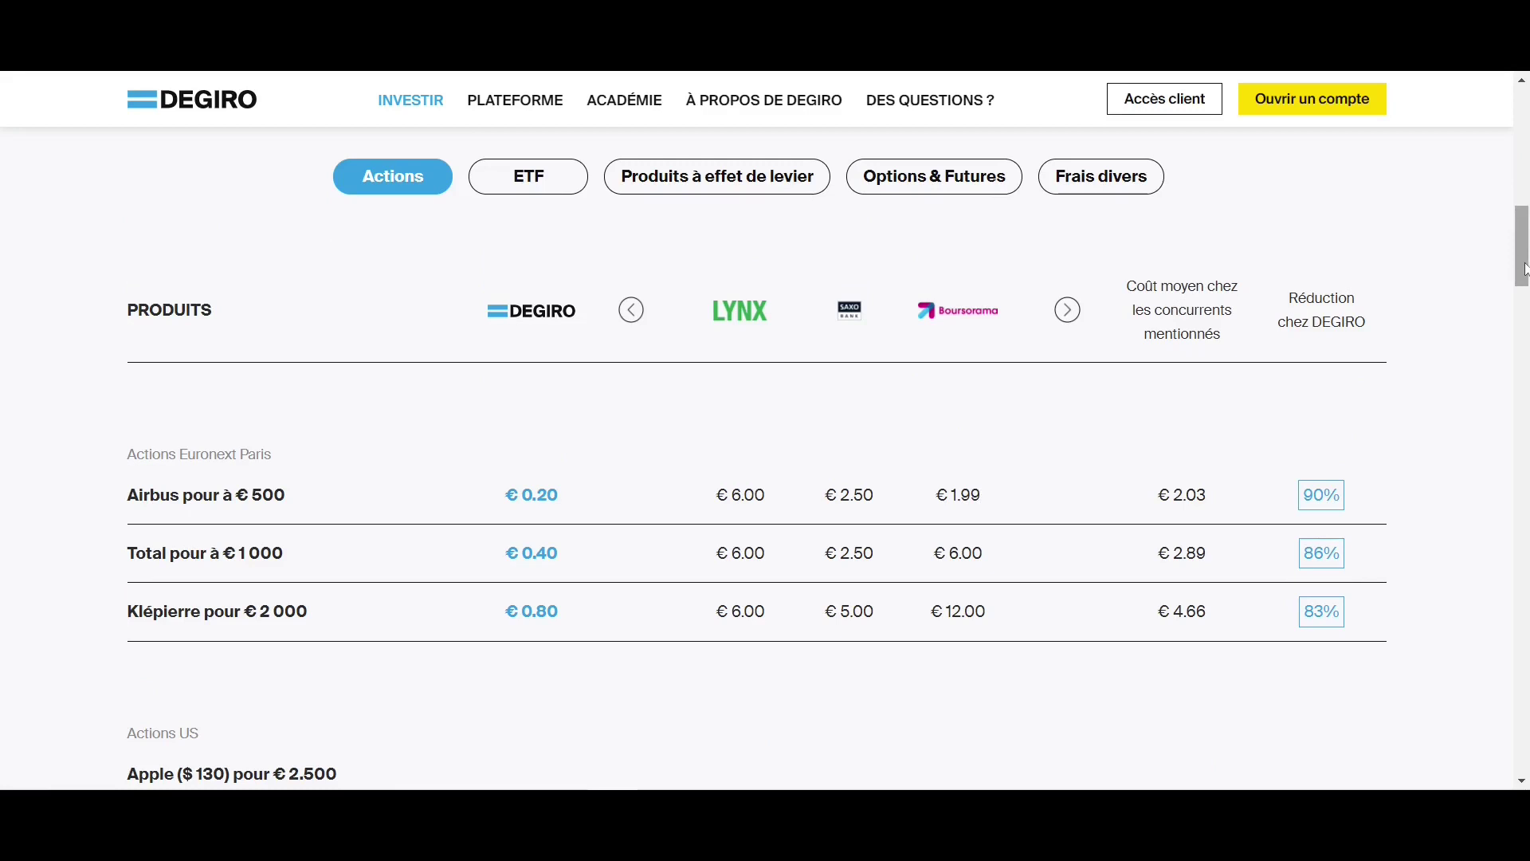
# Step: Review the share fee comparison and check the deposit and withdrawal options of the trading account
pyautogui.moveTo(1523, 269); pyautogui.dragTo(1522, 151)
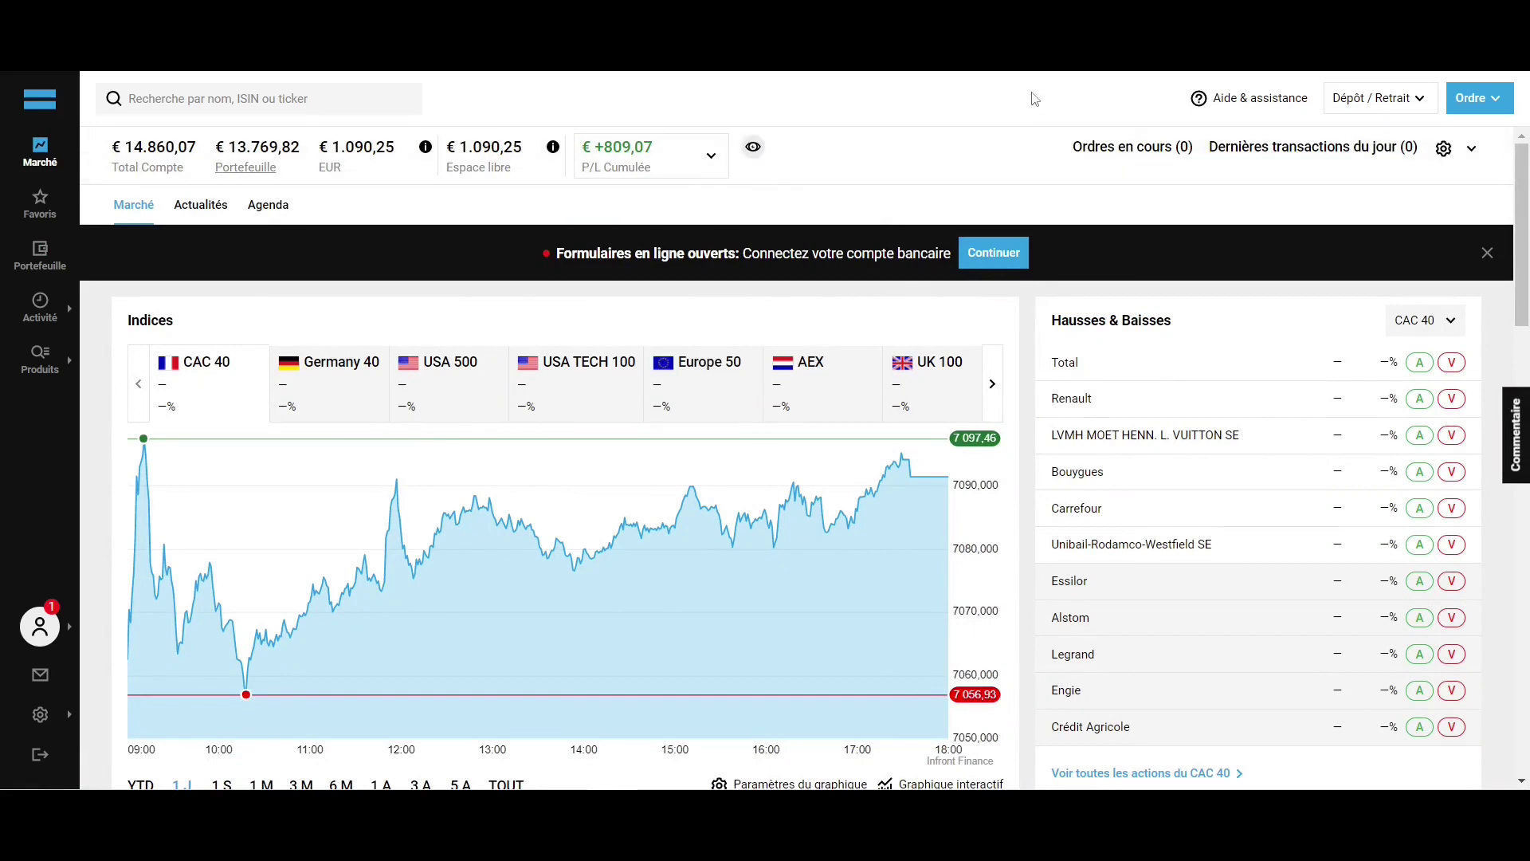
pyautogui.click(1290, 110)
pyautogui.click(1359, 101)
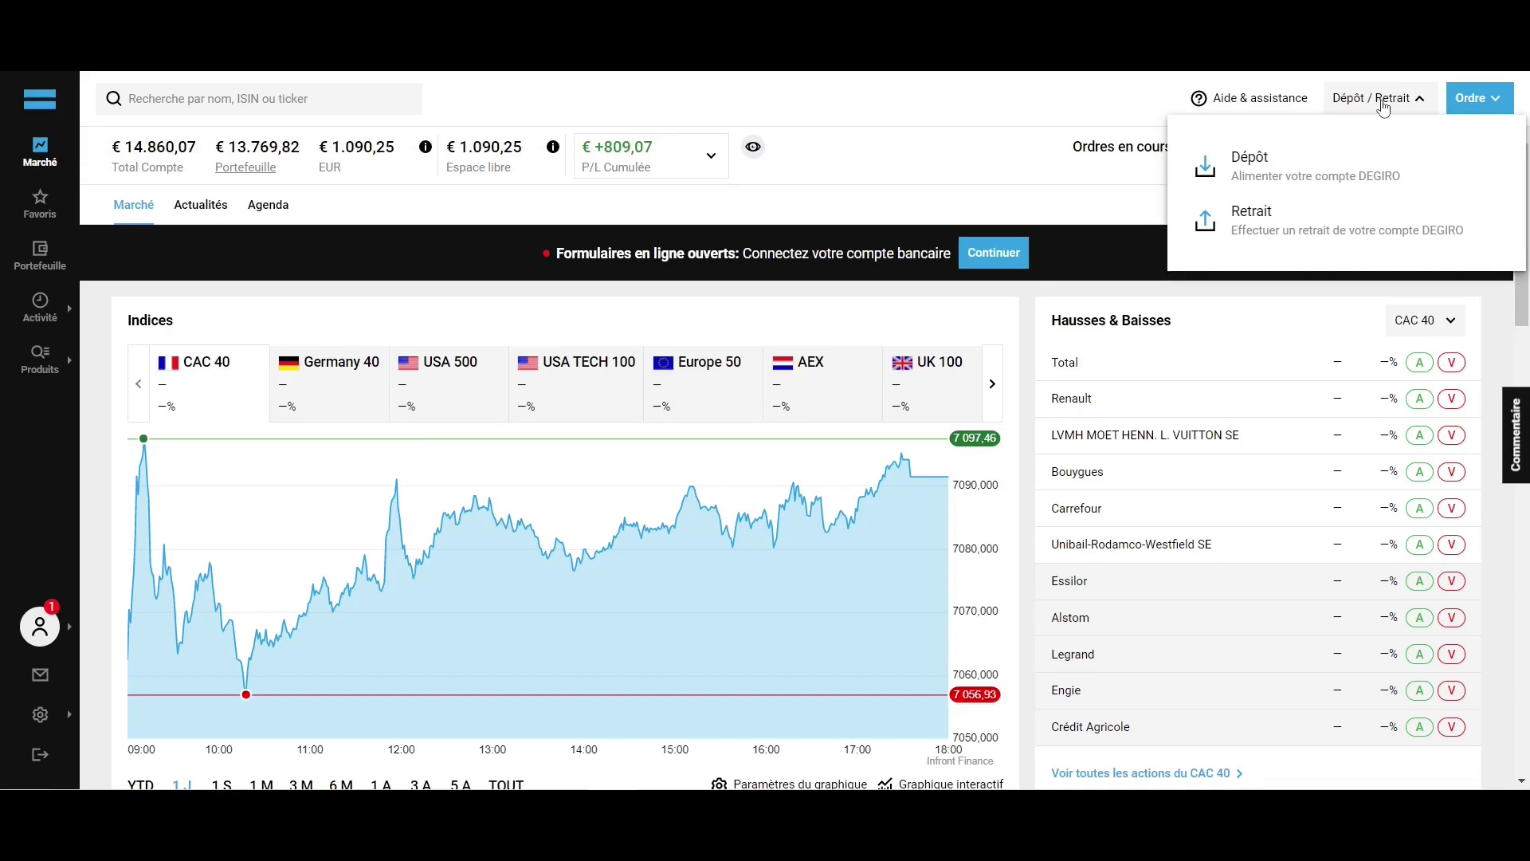
pyautogui.click(1383, 104)
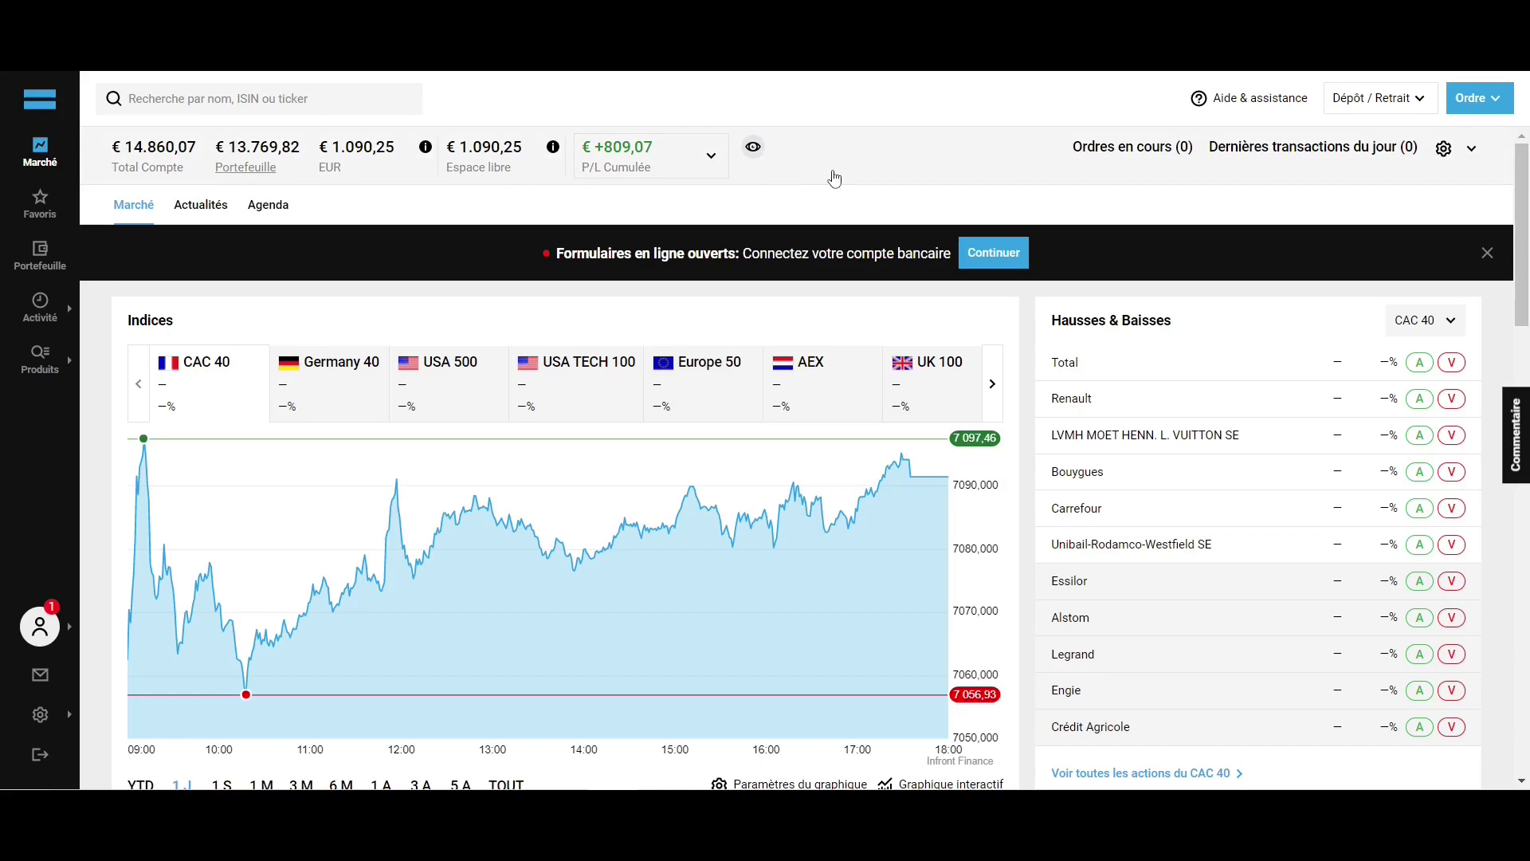
# Step: Browse the news, agenda and currencies on the market overview, and look through the list of favourite products
pyautogui.scroll(-5, 1020, 327)
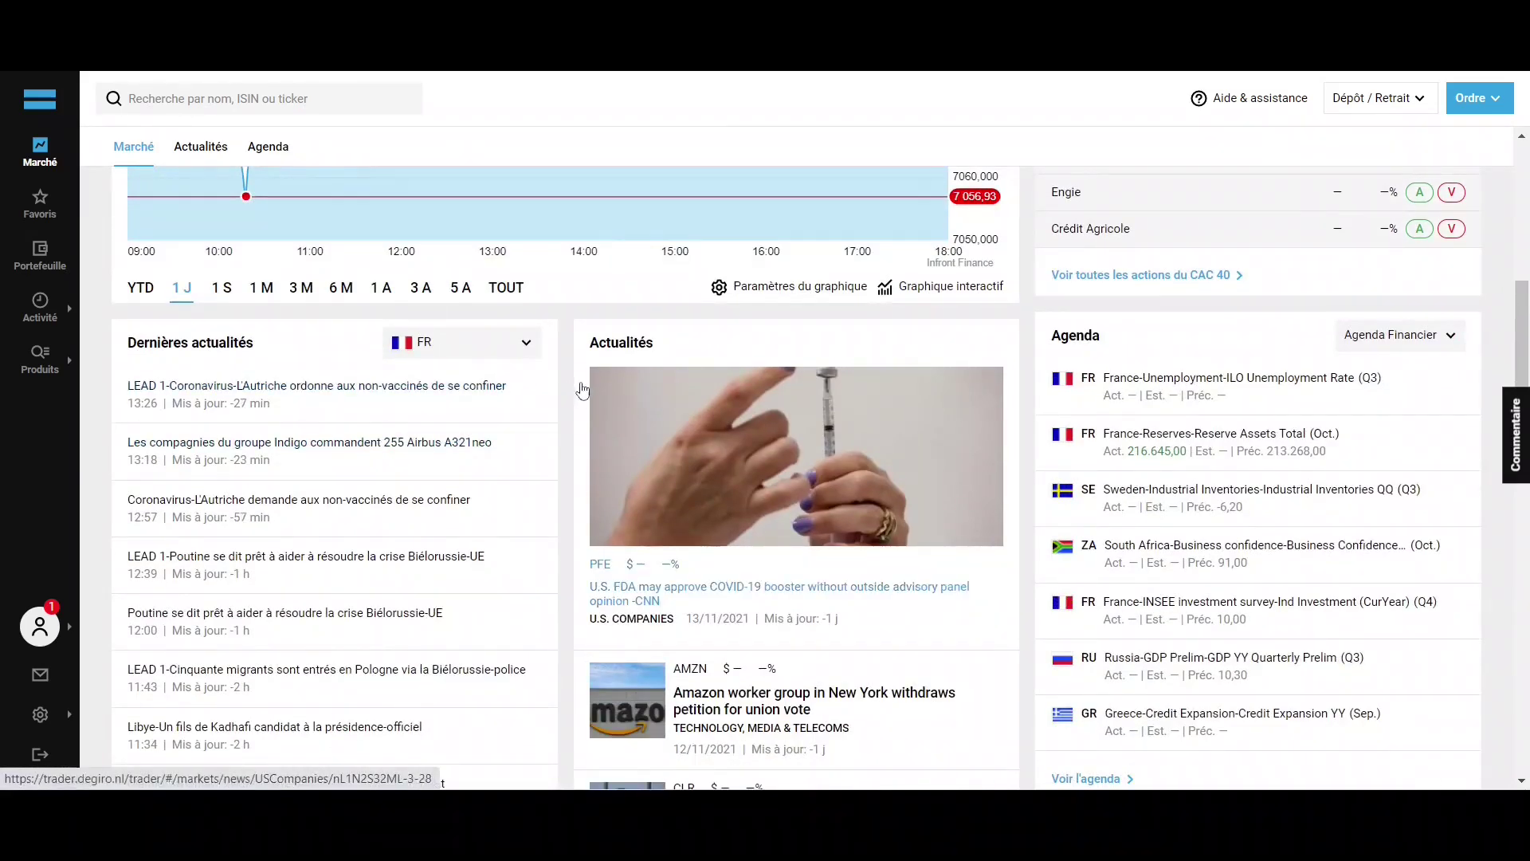
pyautogui.scroll(-5, 557, 391)
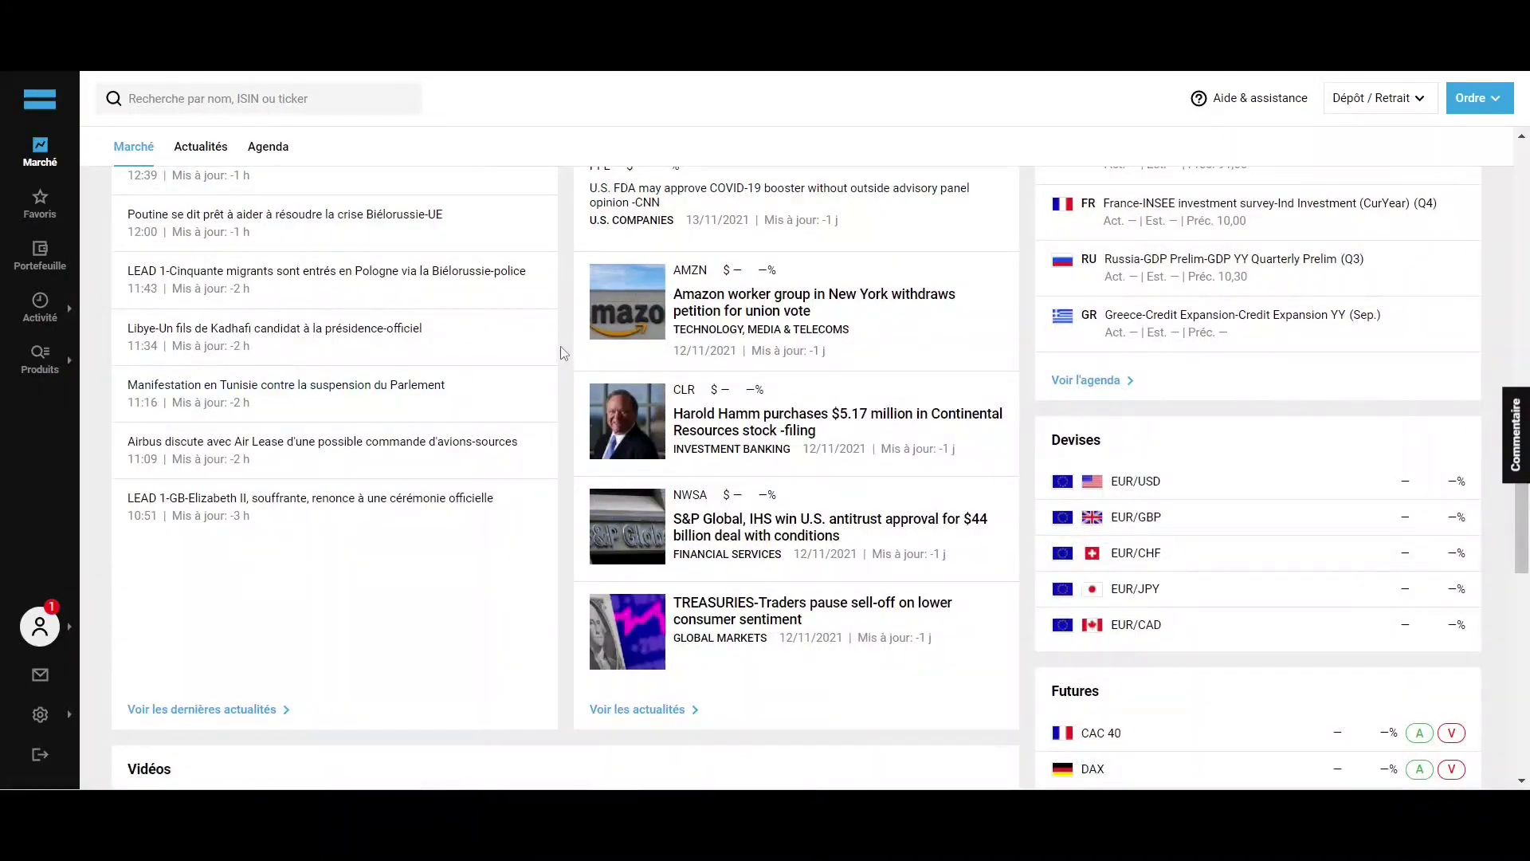
pyautogui.click(40, 203)
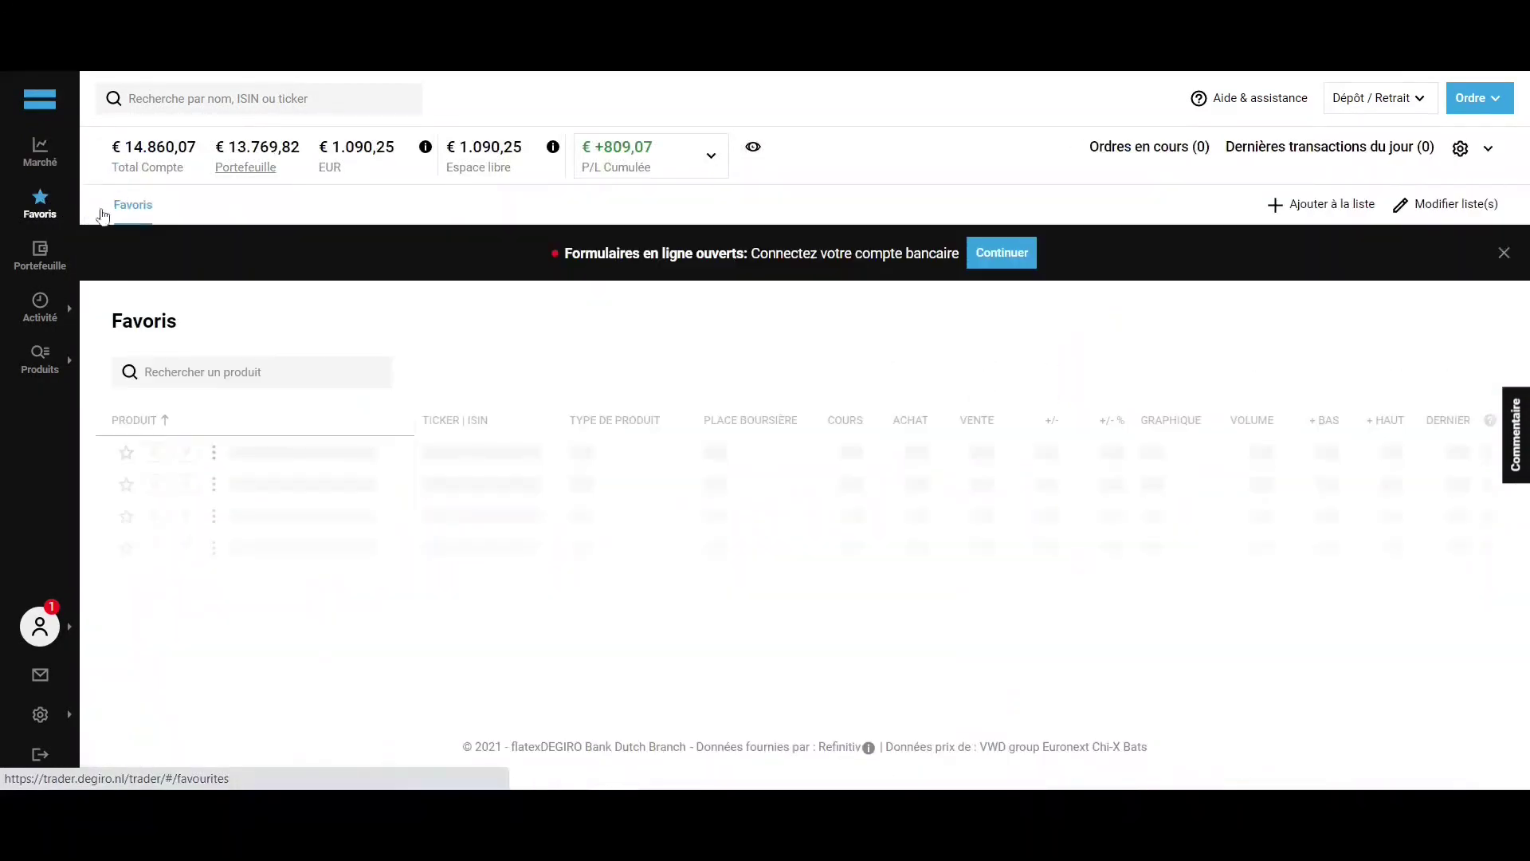
pyautogui.scroll(-3, 441, 310)
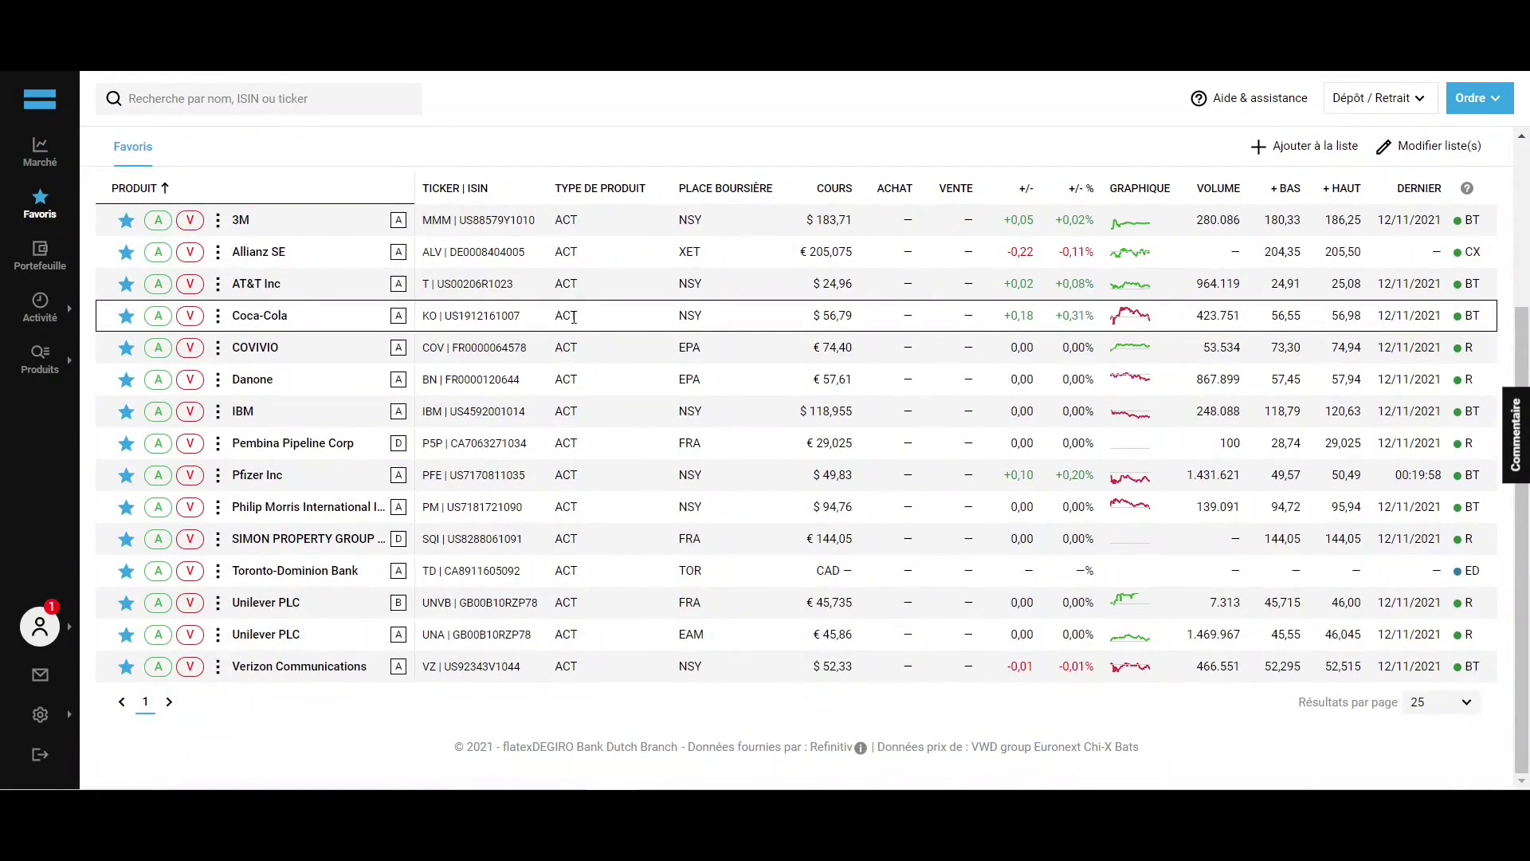
pyautogui.scroll(3, 574, 317)
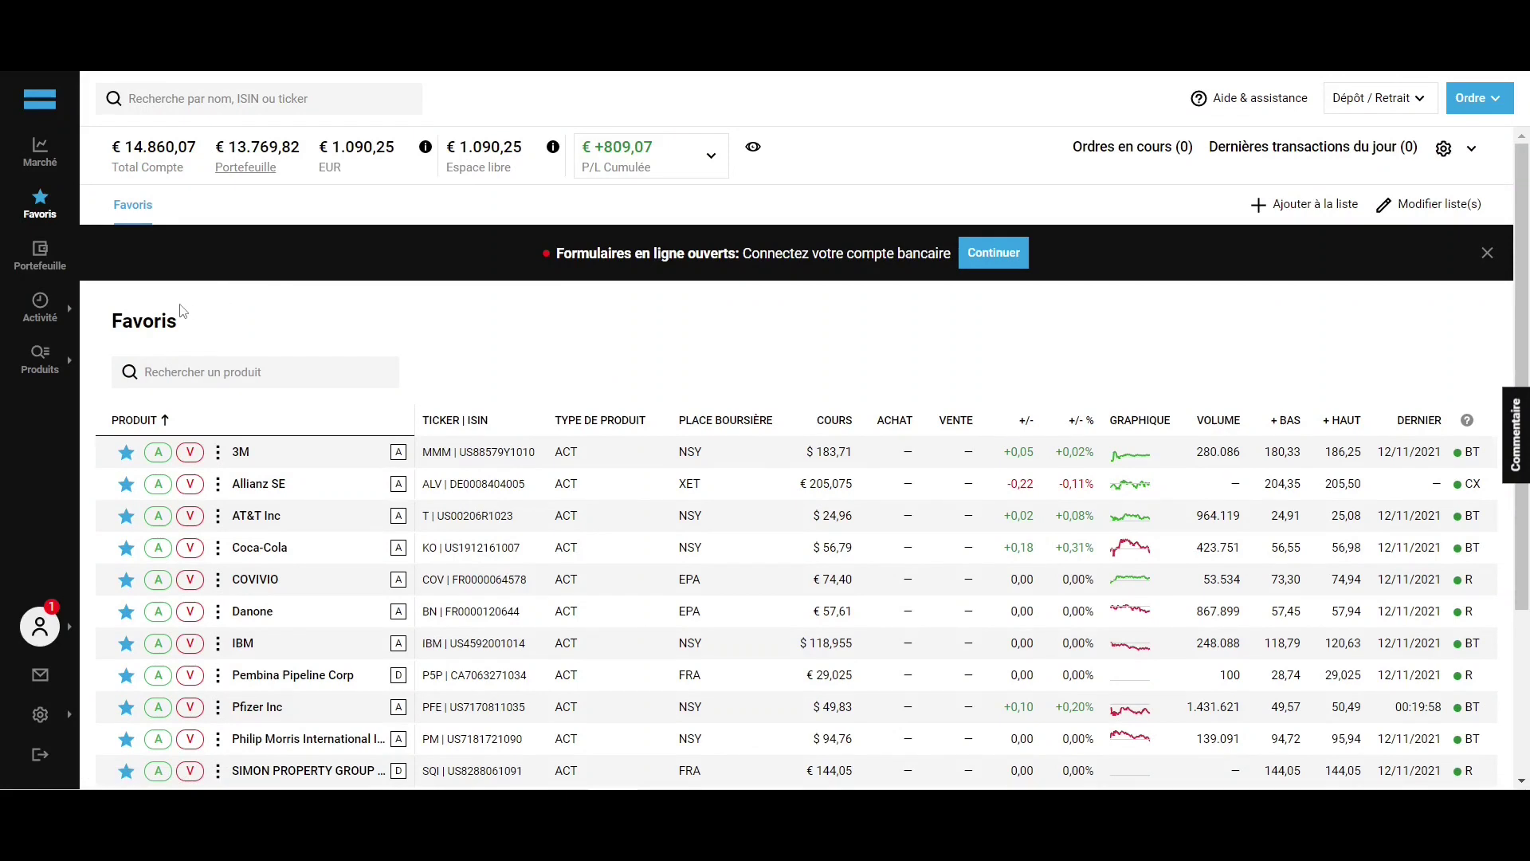
# Step: List all French shares from the product catalogue
pyautogui.moveTo(32, 373)
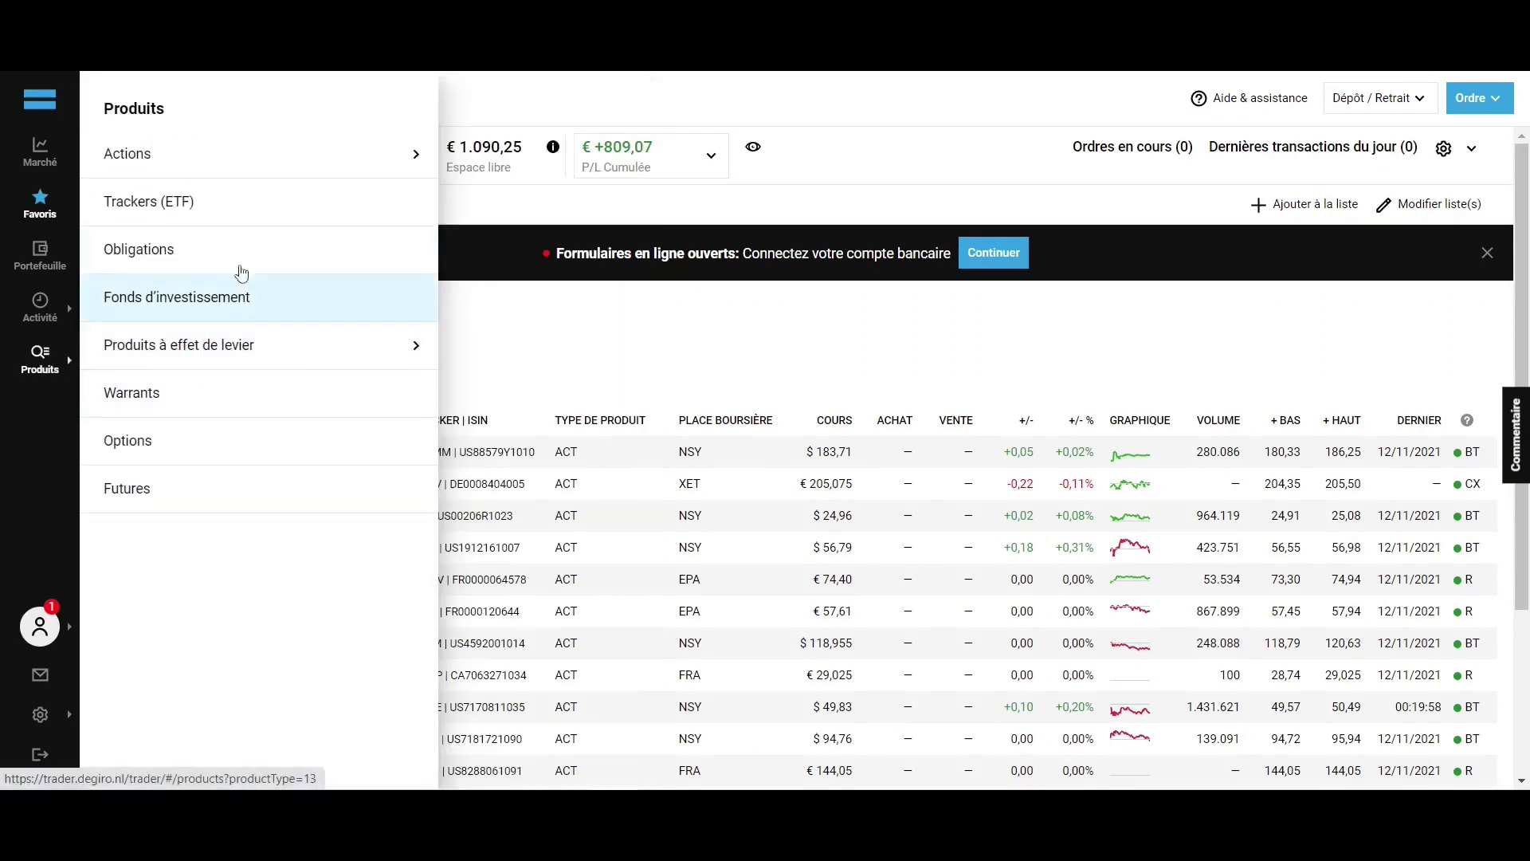
pyautogui.moveTo(276, 157)
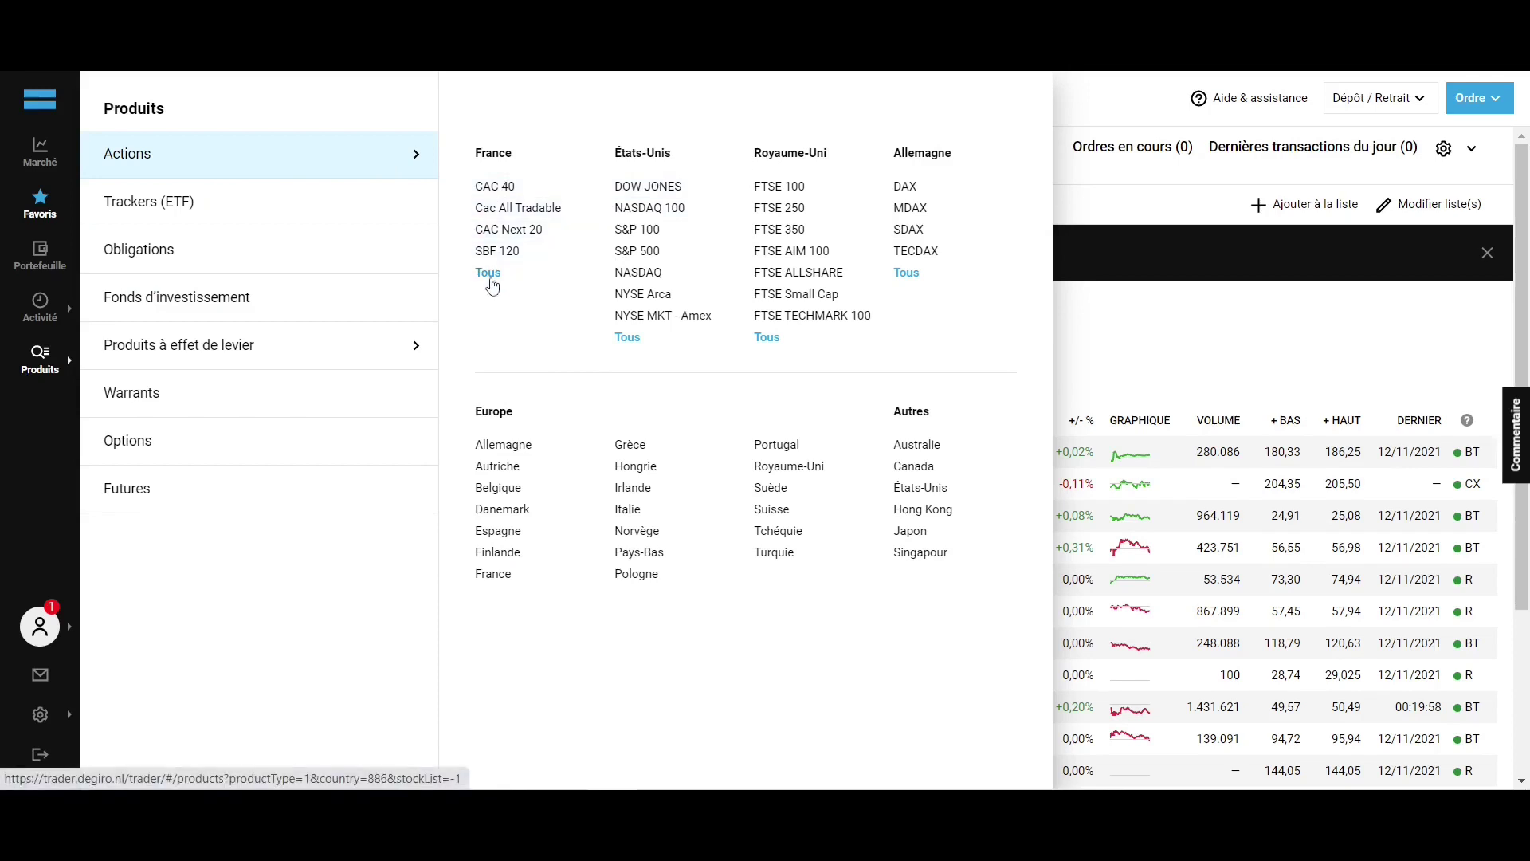
pyautogui.click(490, 273)
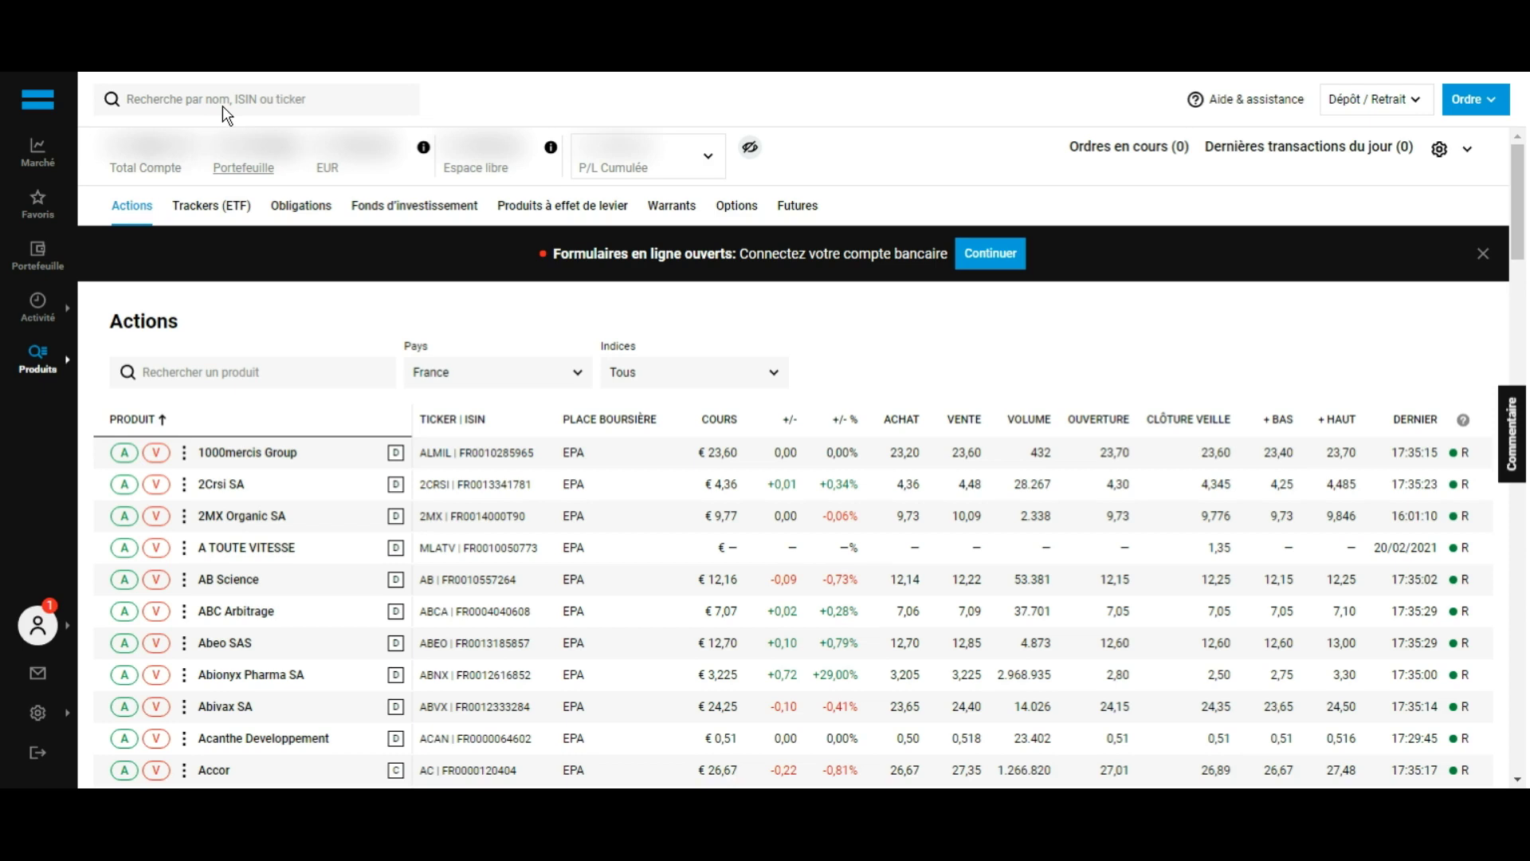
# Step: Search for the share Financière Sicomax and examine the chart, market data and company information in its overview
pyautogui.click(273, 107)
pyautogui.write('Financière Sicomax')
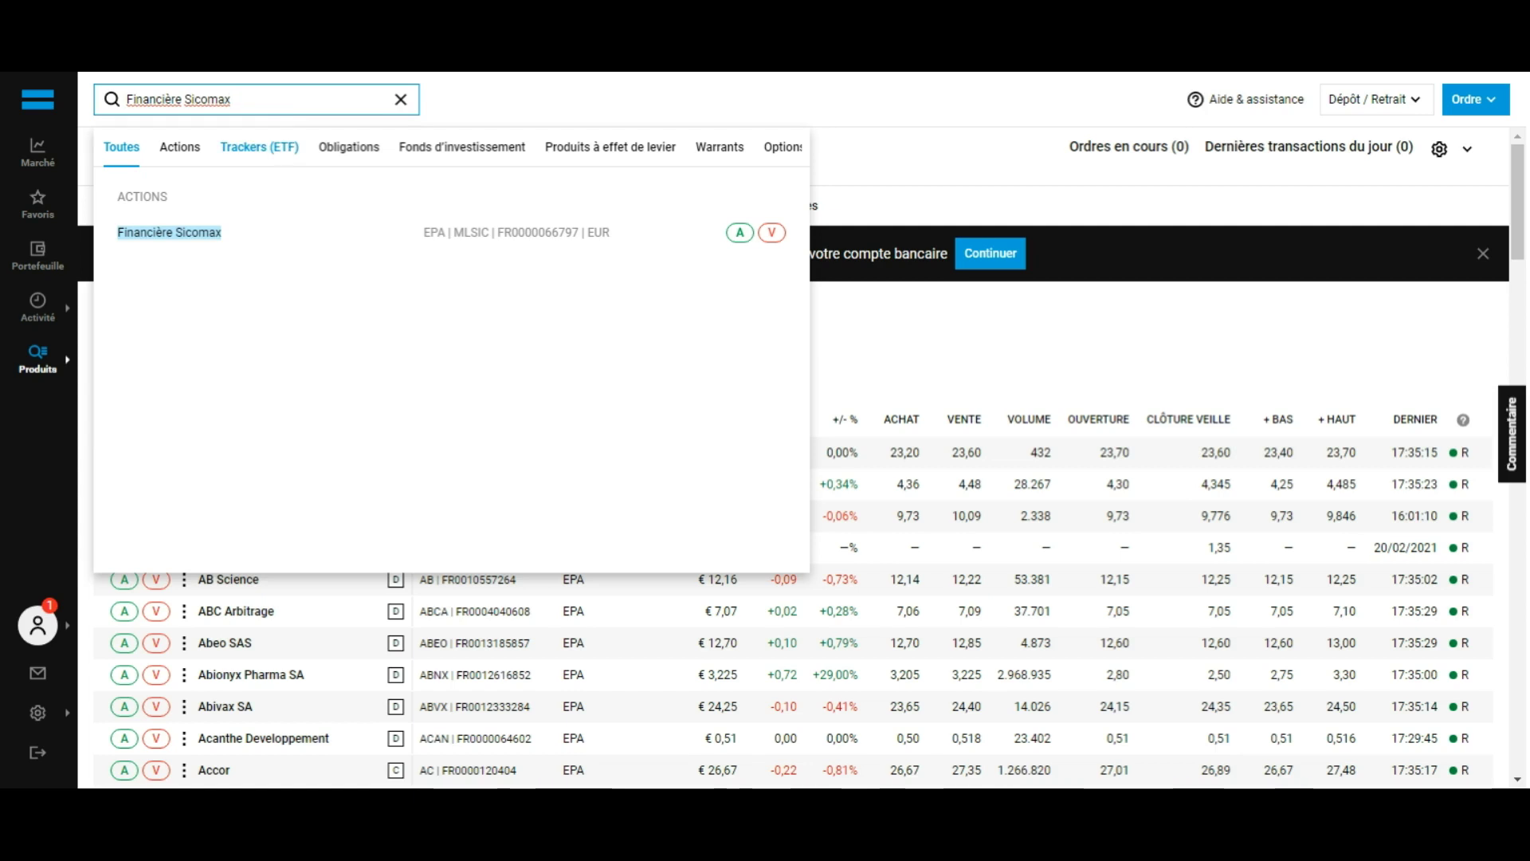
pyautogui.click(285, 242)
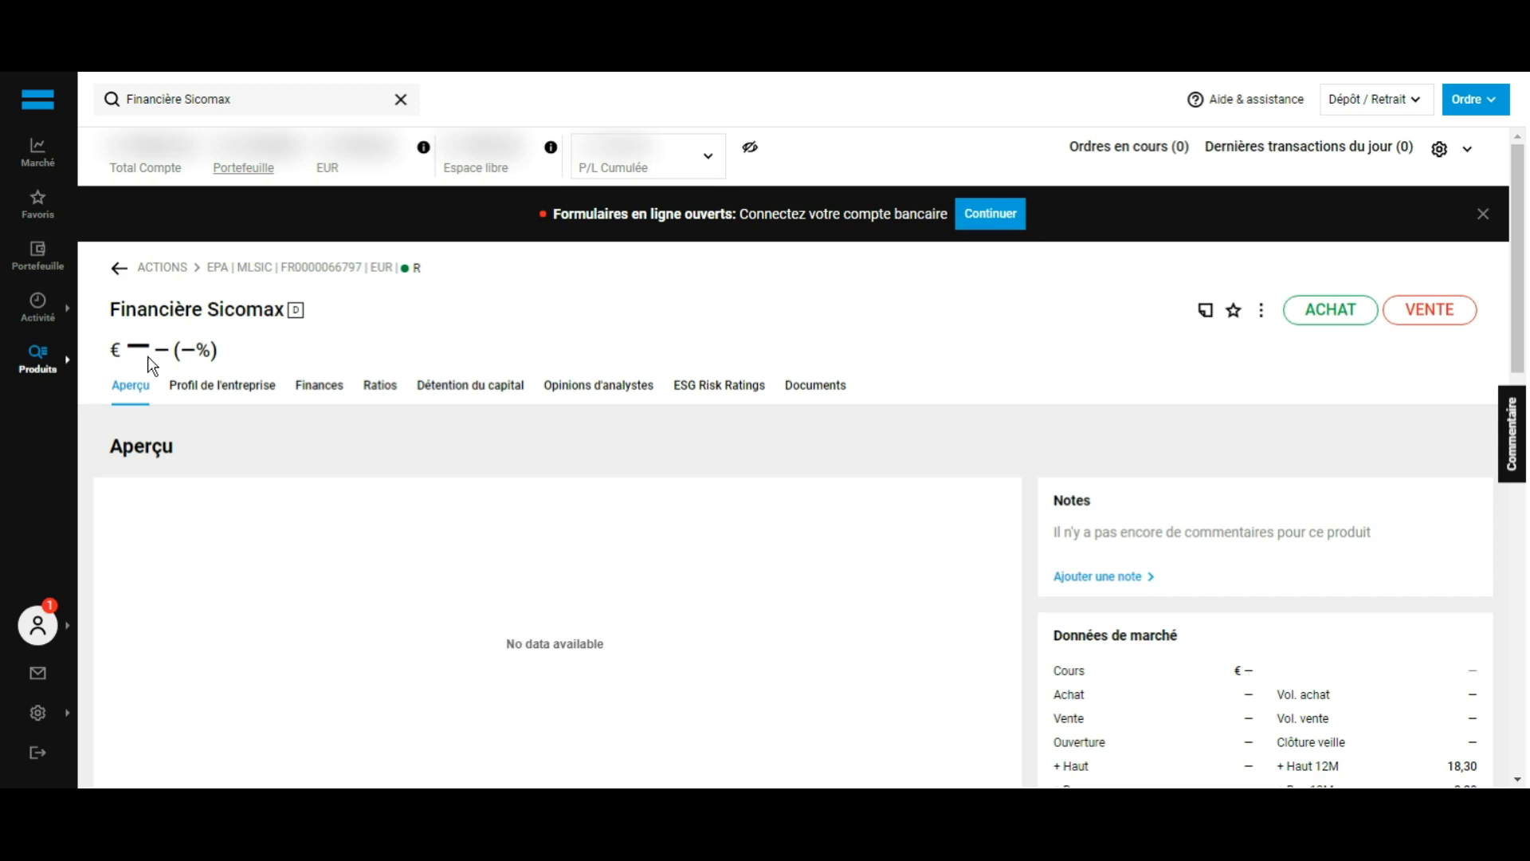
pyautogui.scroll(-1, 152, 365)
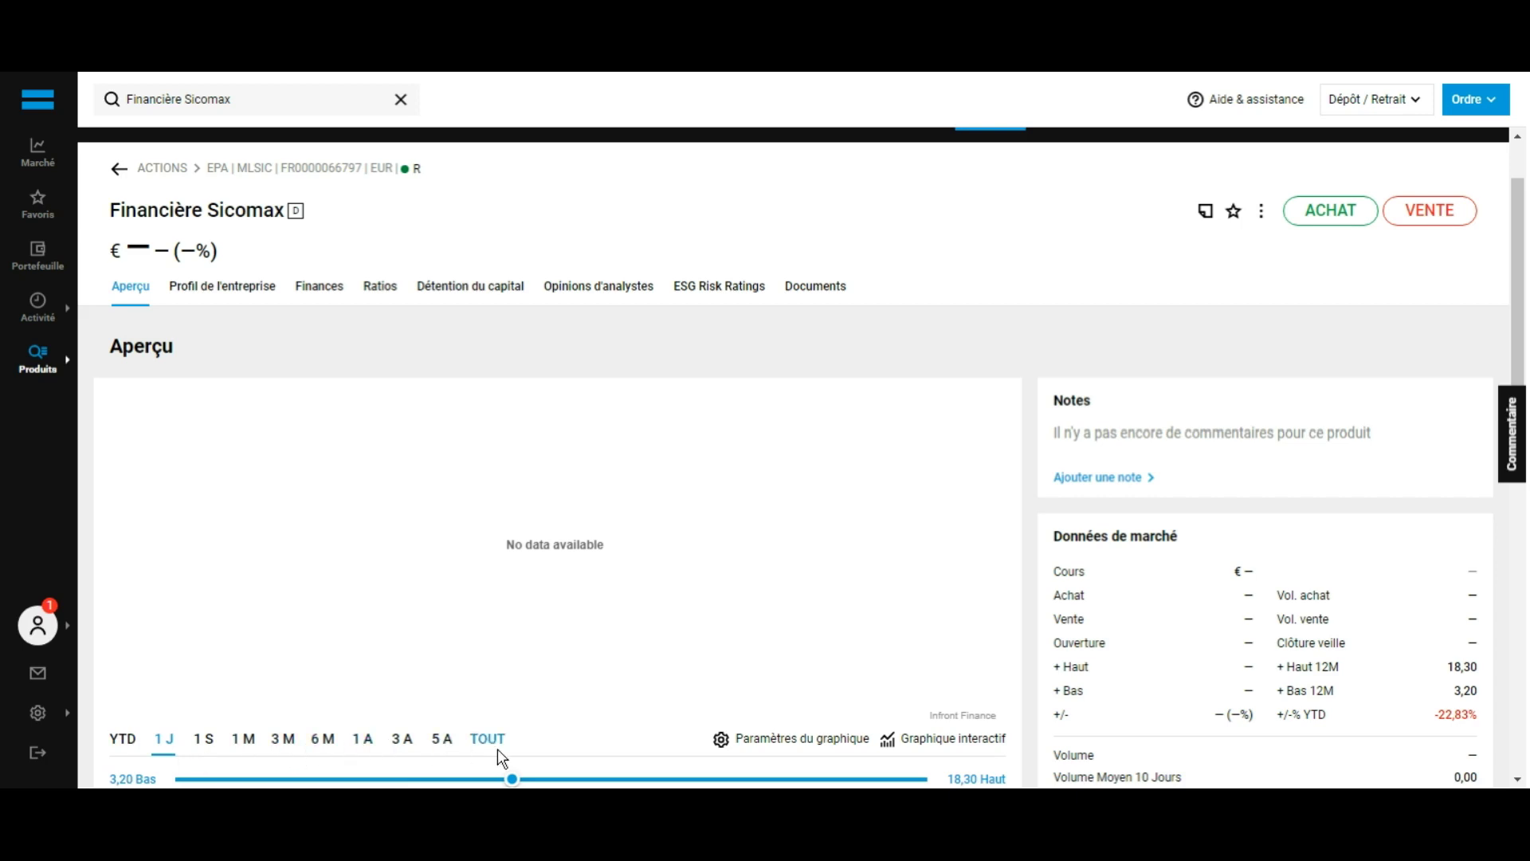
pyautogui.scroll(-5, 497, 749)
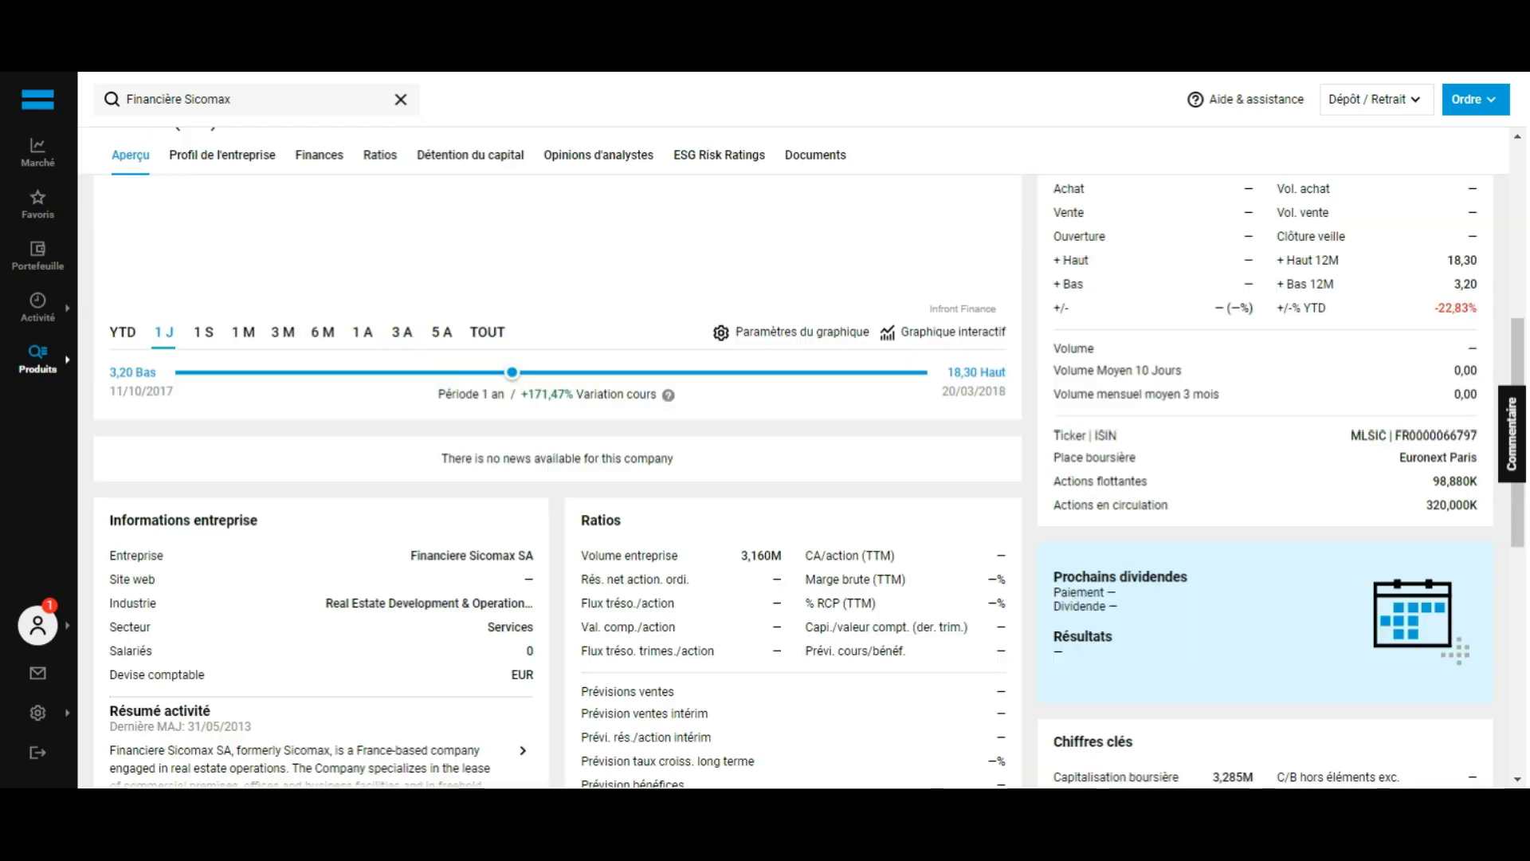
pyautogui.scroll(5, 452, 360)
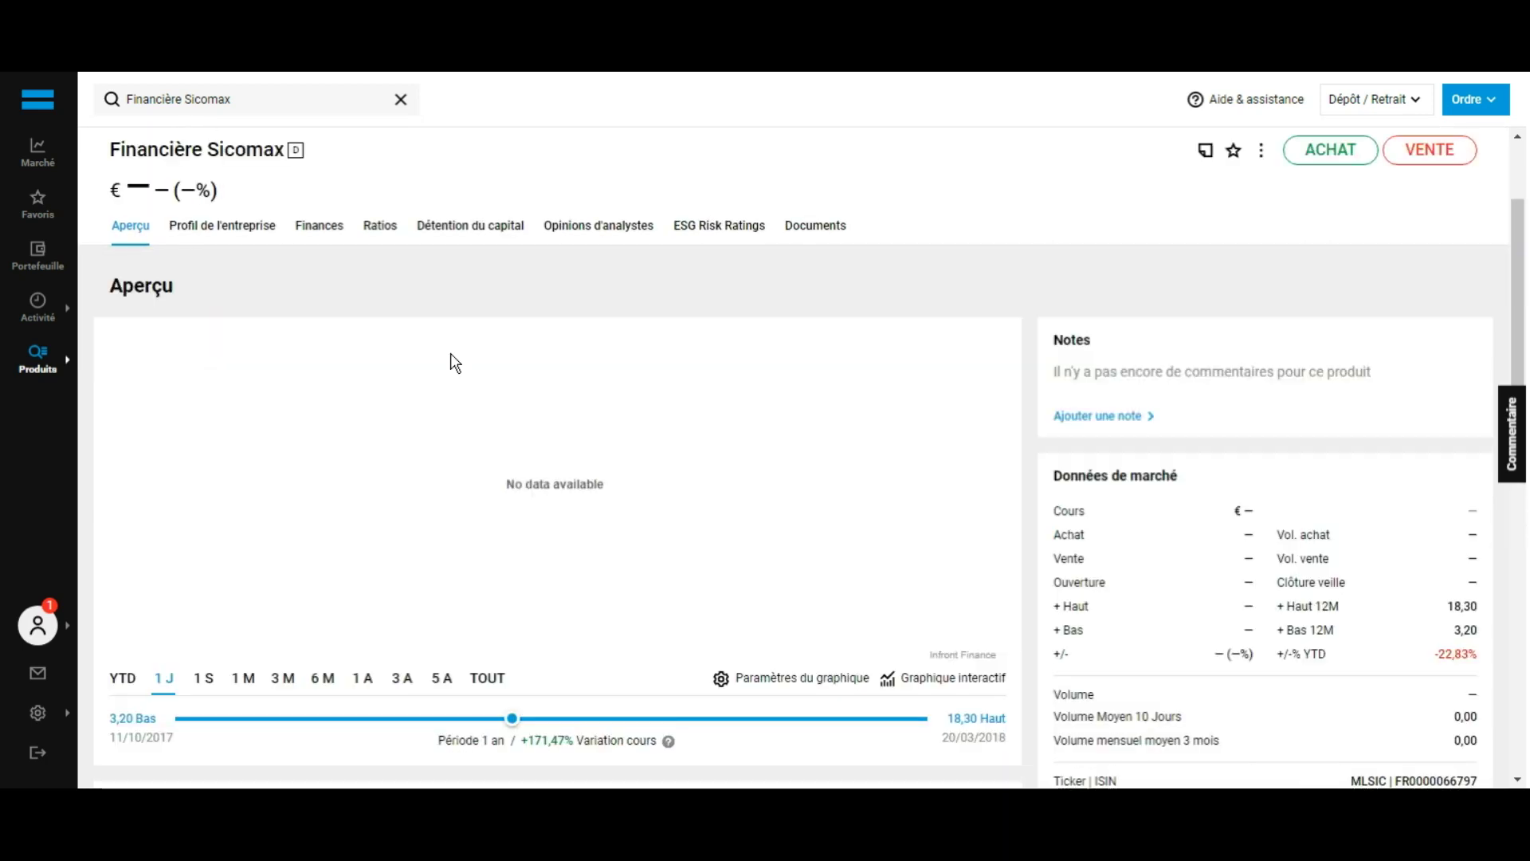
pyautogui.scroll(2, 451, 360)
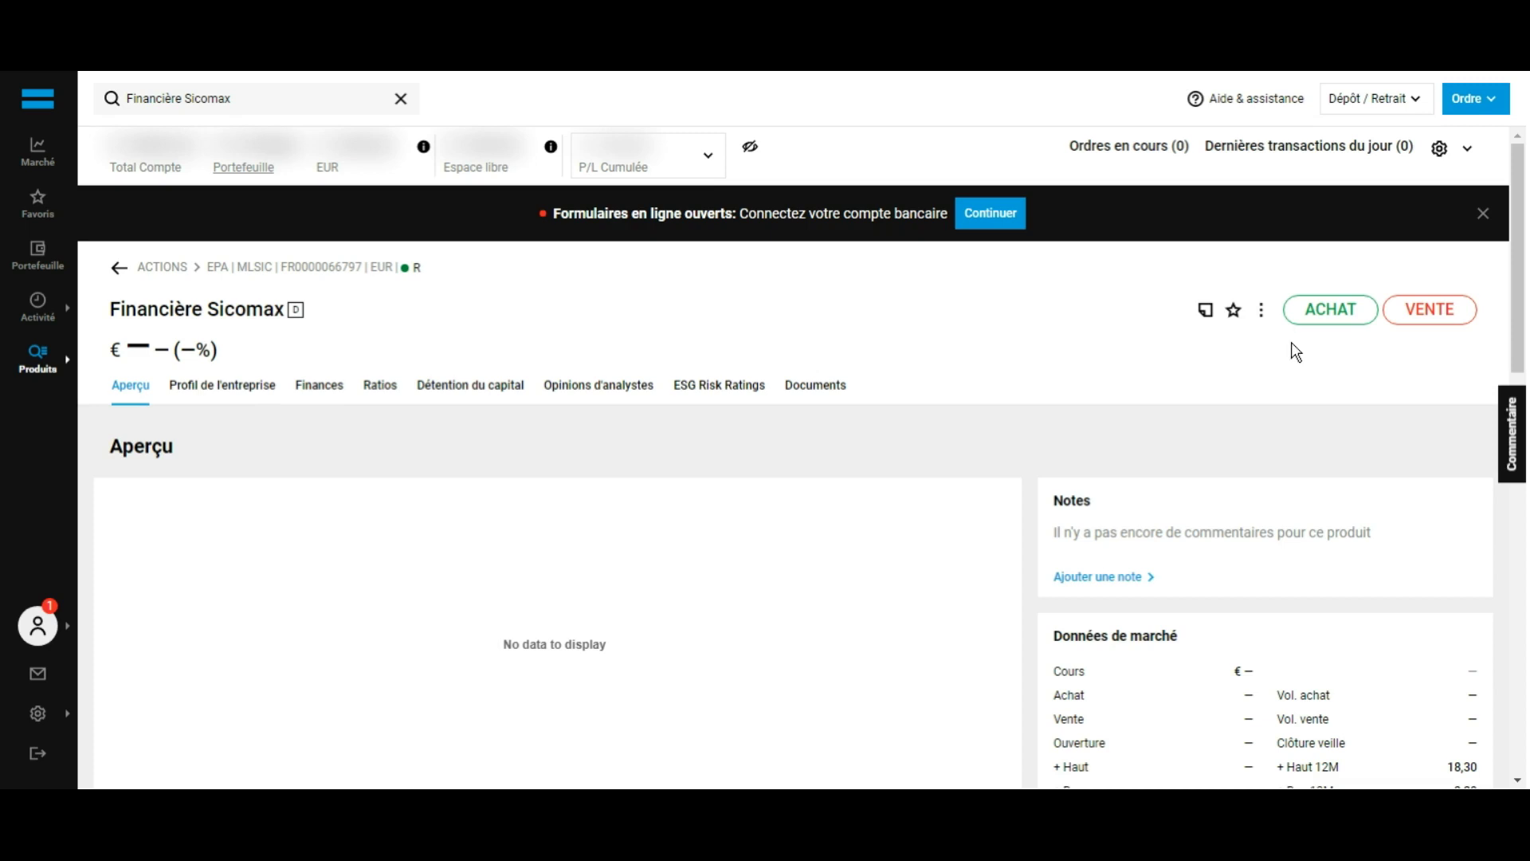
# Step: Fill in a market buy order (Au marché) for 1 share of Financière Sicomax, and close the order form without submitting it
pyautogui.click(1341, 322)
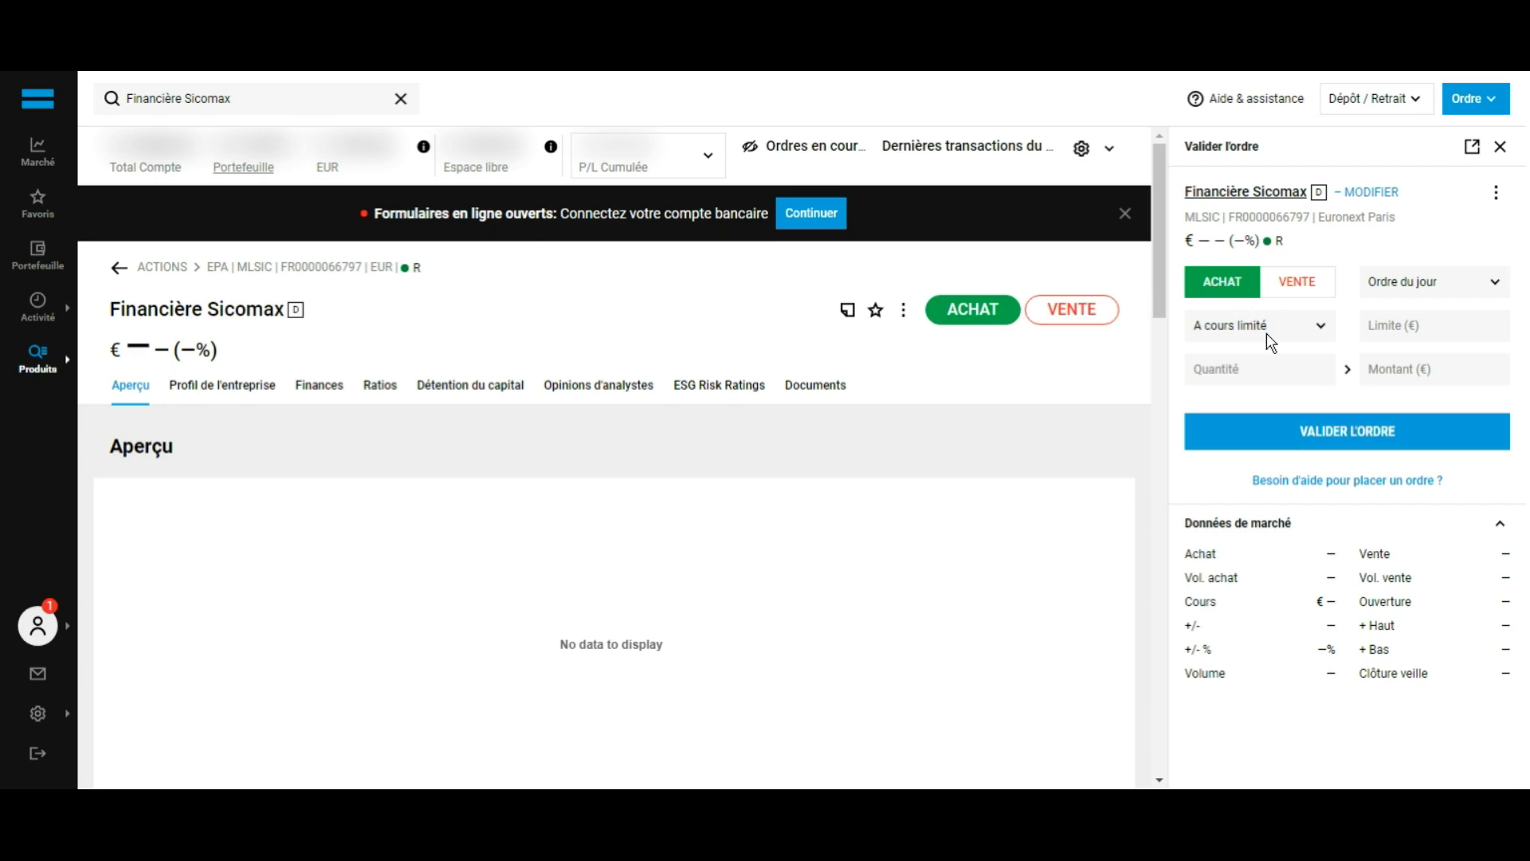
pyautogui.click(1293, 338)
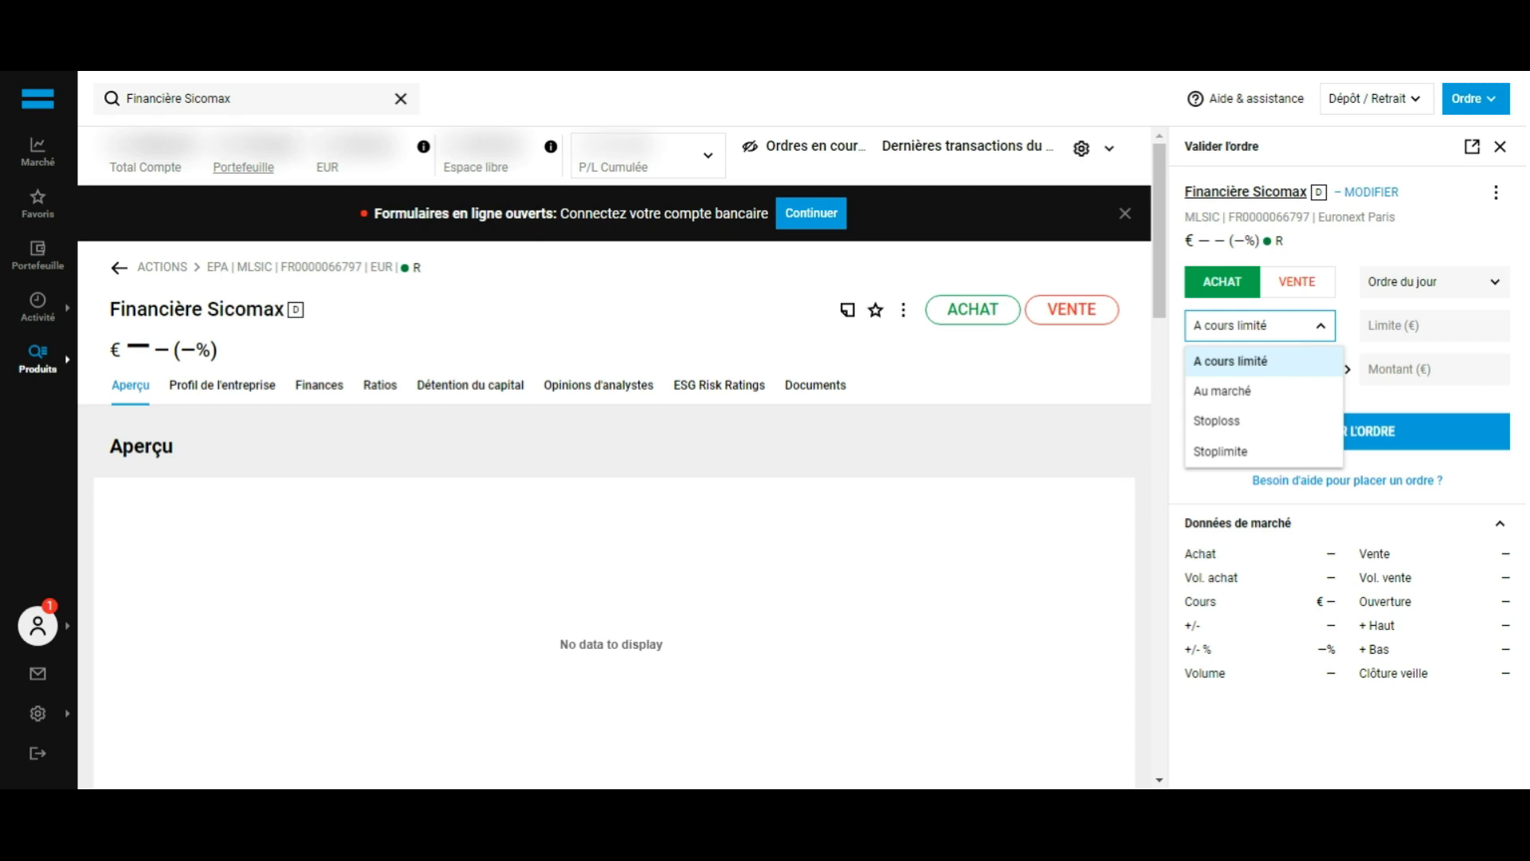
pyautogui.click(1279, 396)
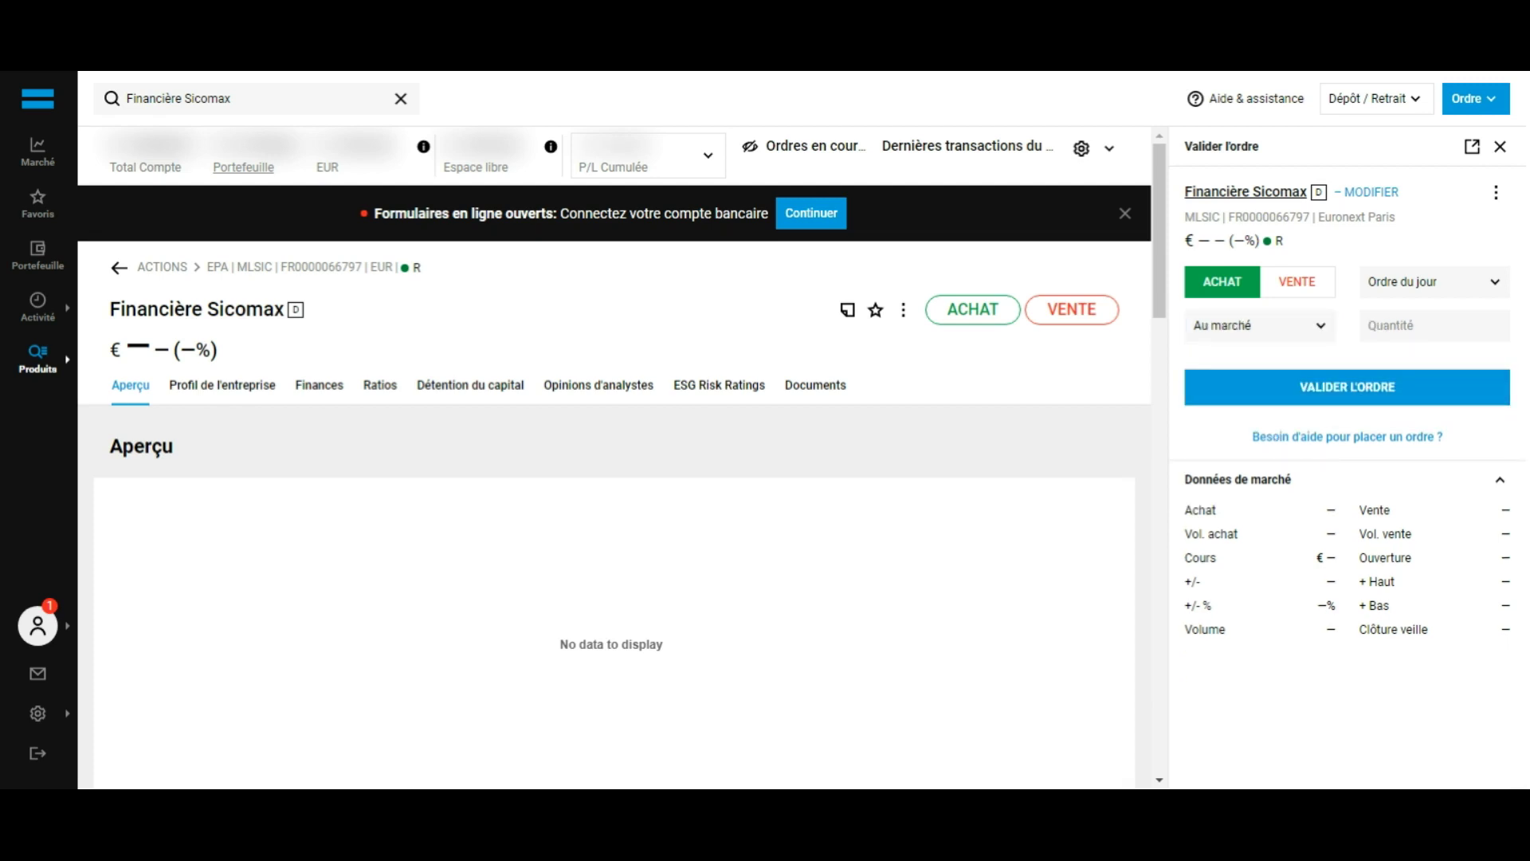
pyautogui.click(1437, 338)
pyautogui.write('1')
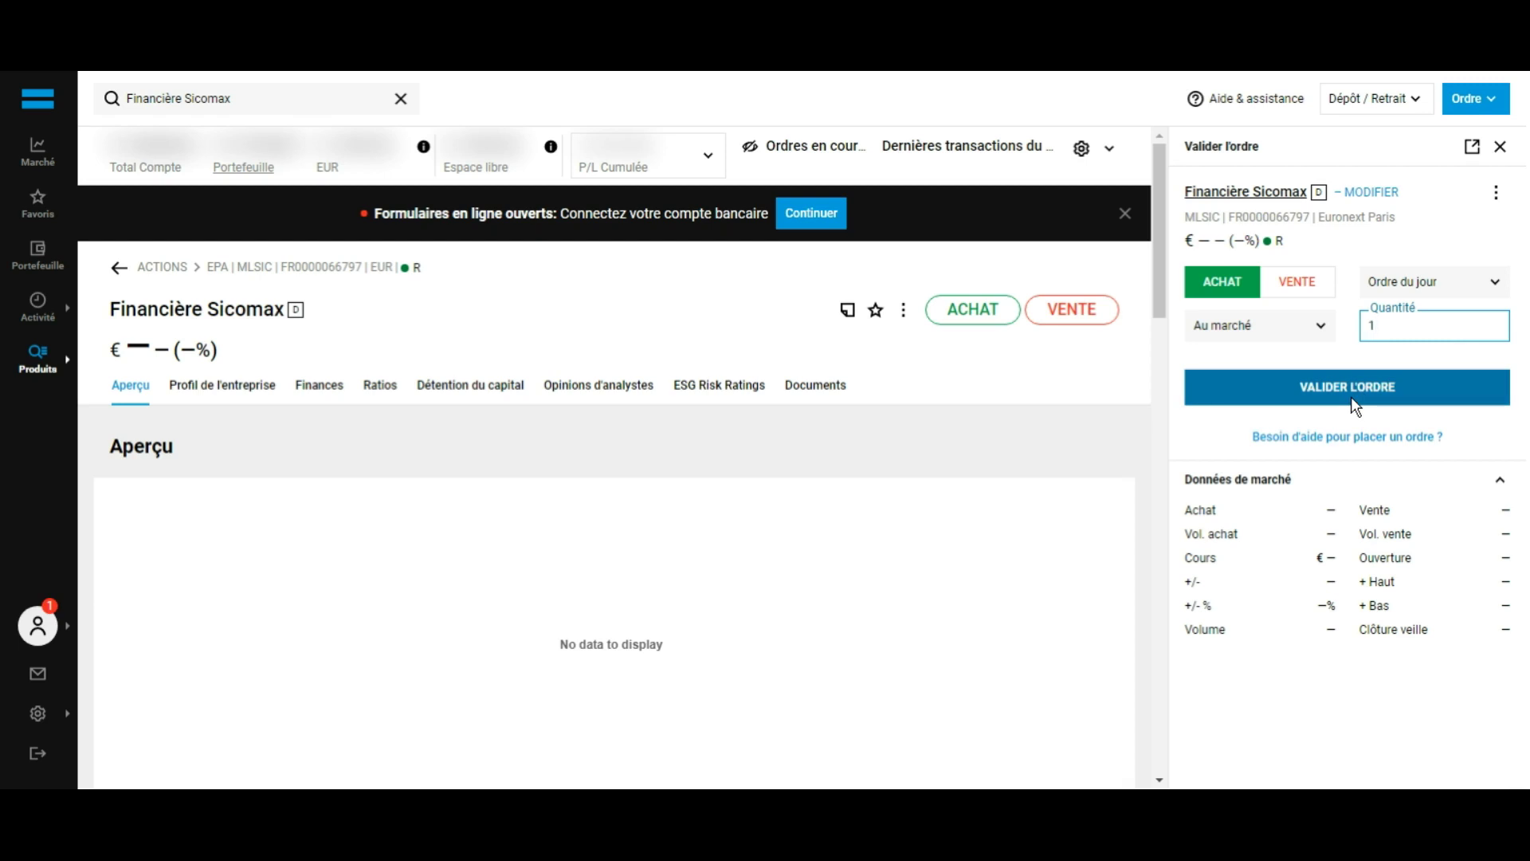
pyautogui.click(1515, 165)
pyautogui.click(1513, 163)
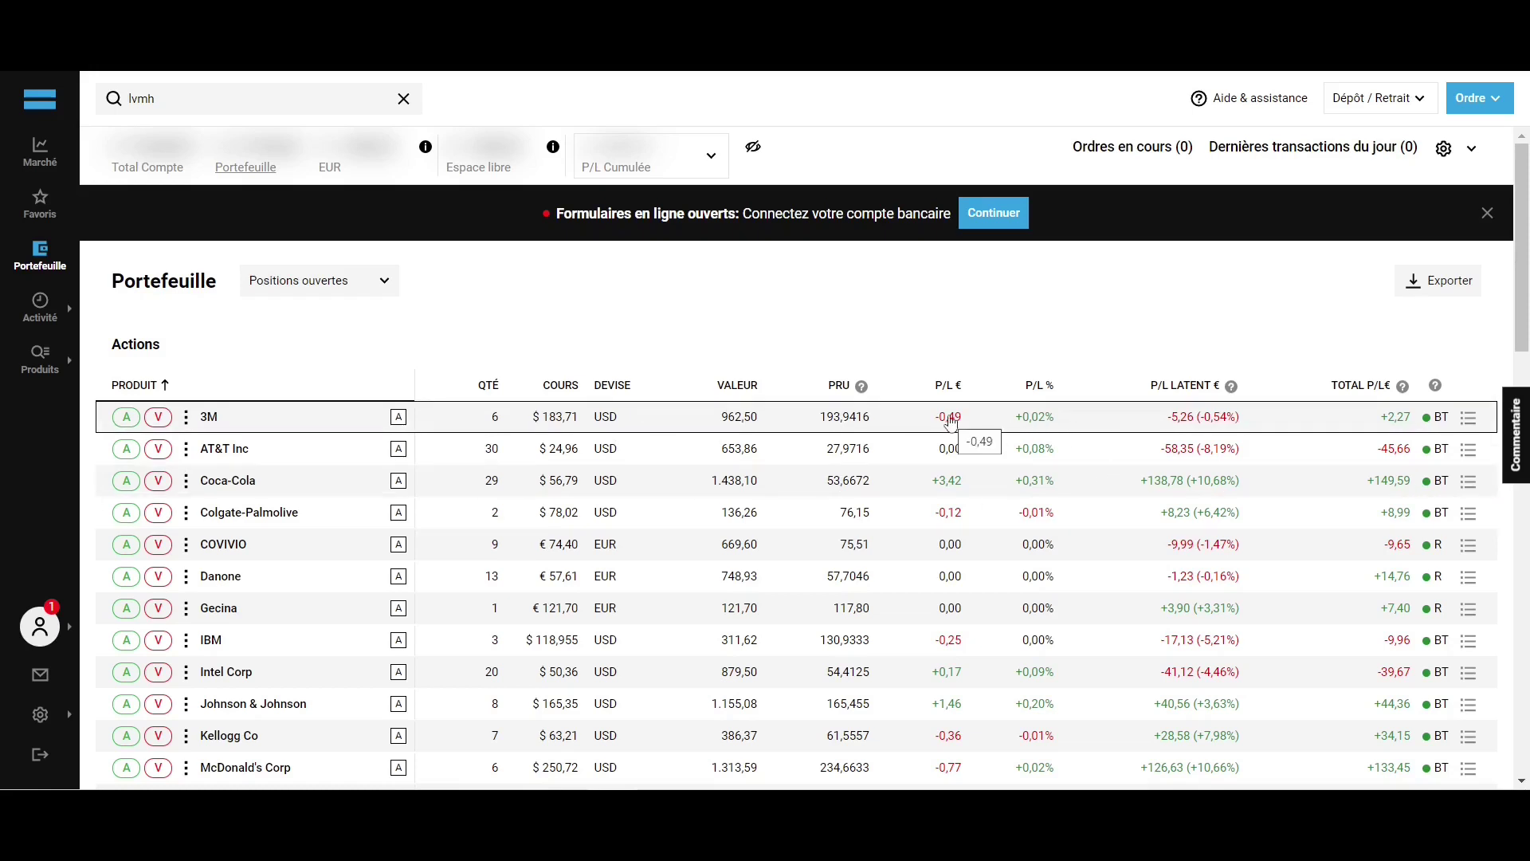
# Step: Review the open positions, the FM compensation and the upcoming dividends in the portfolio
pyautogui.scroll(-9, 1036, 389)
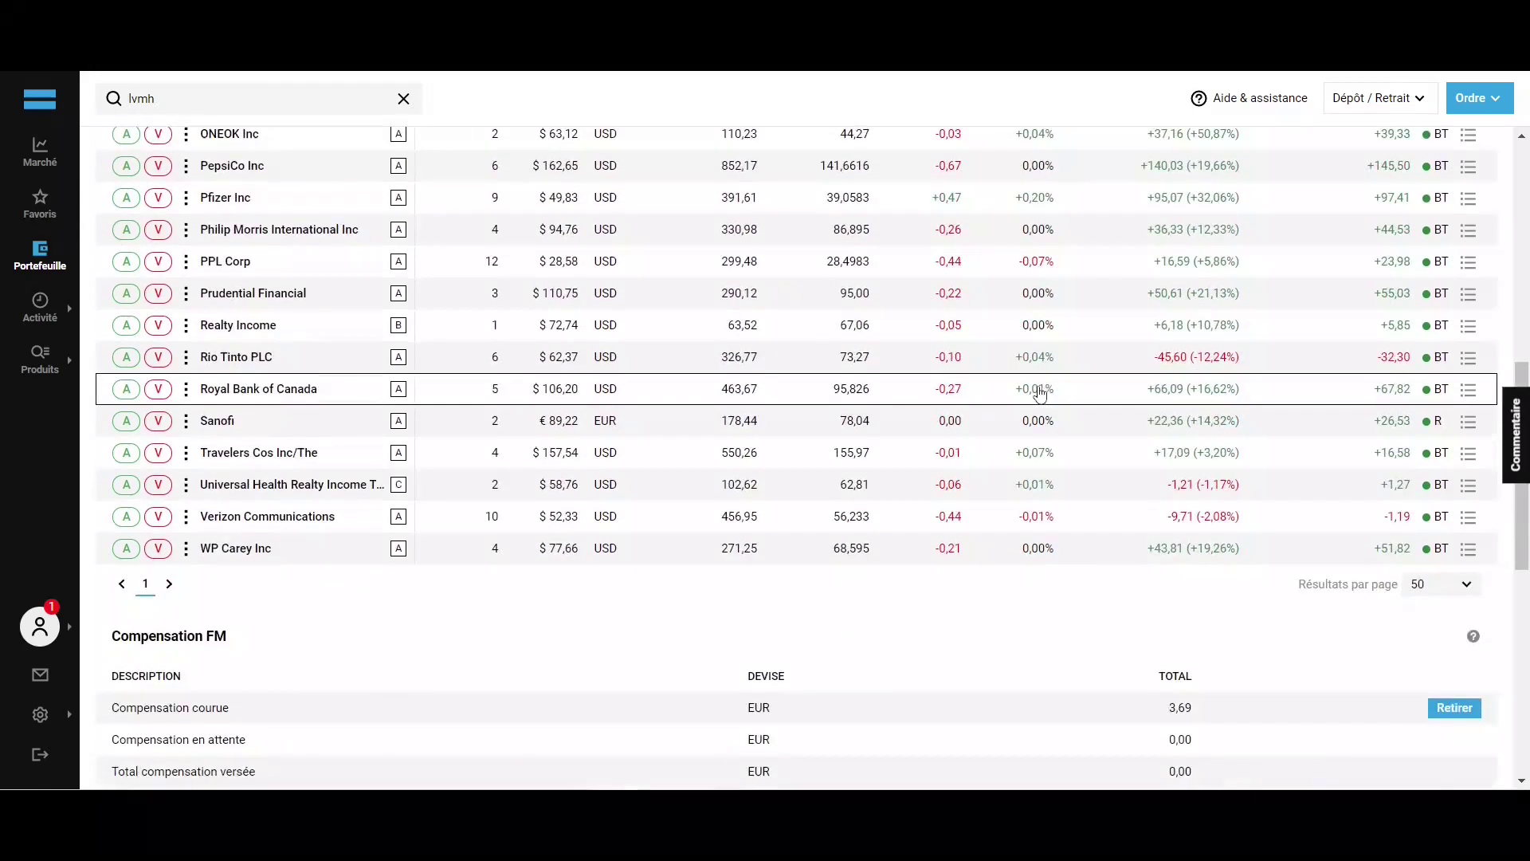
pyautogui.scroll(-8, 1040, 392)
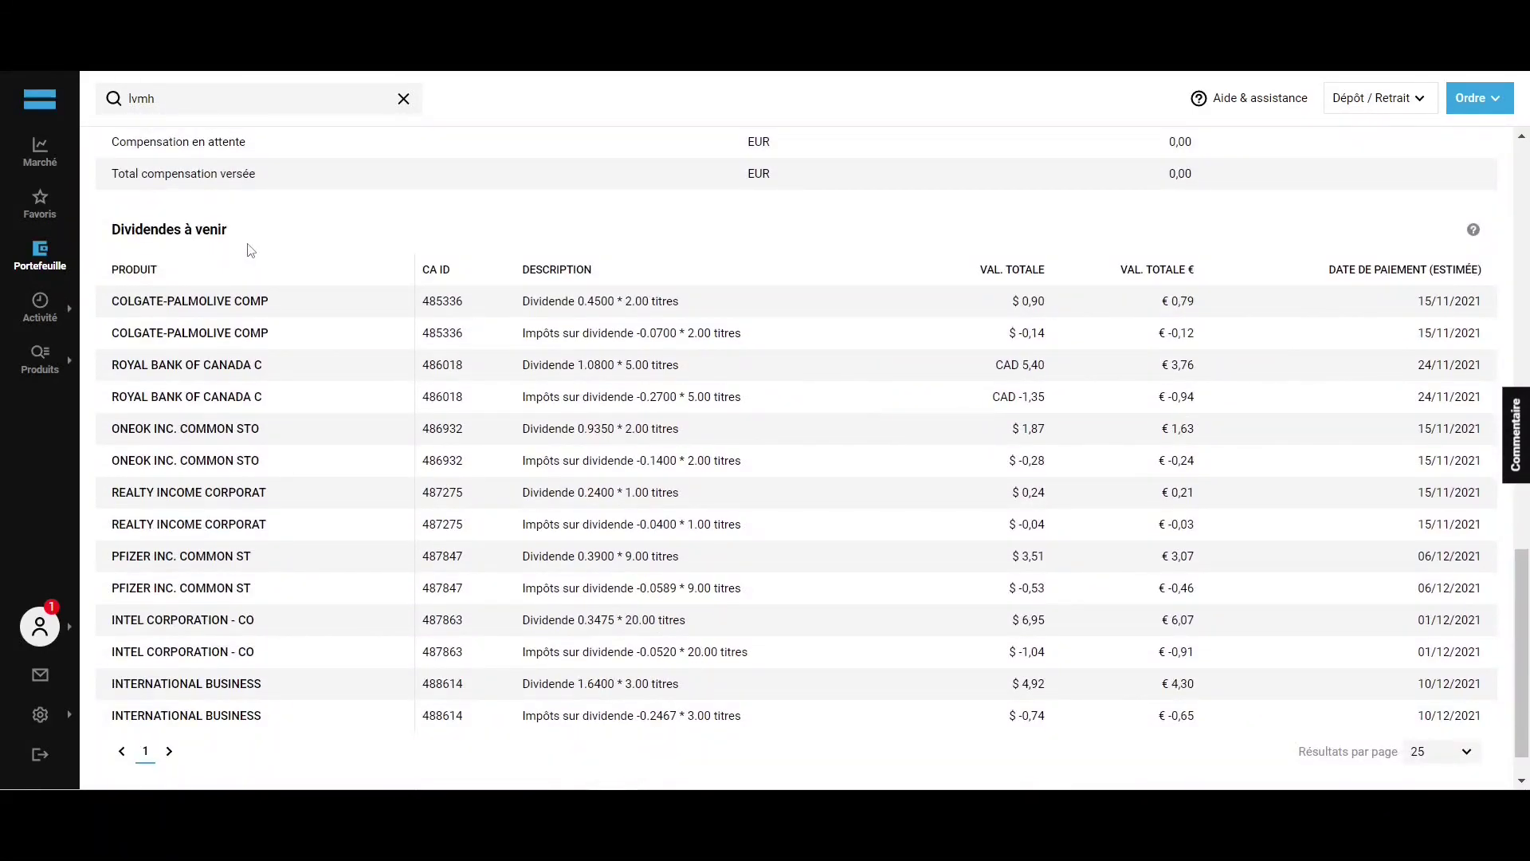
pyautogui.press('Home')
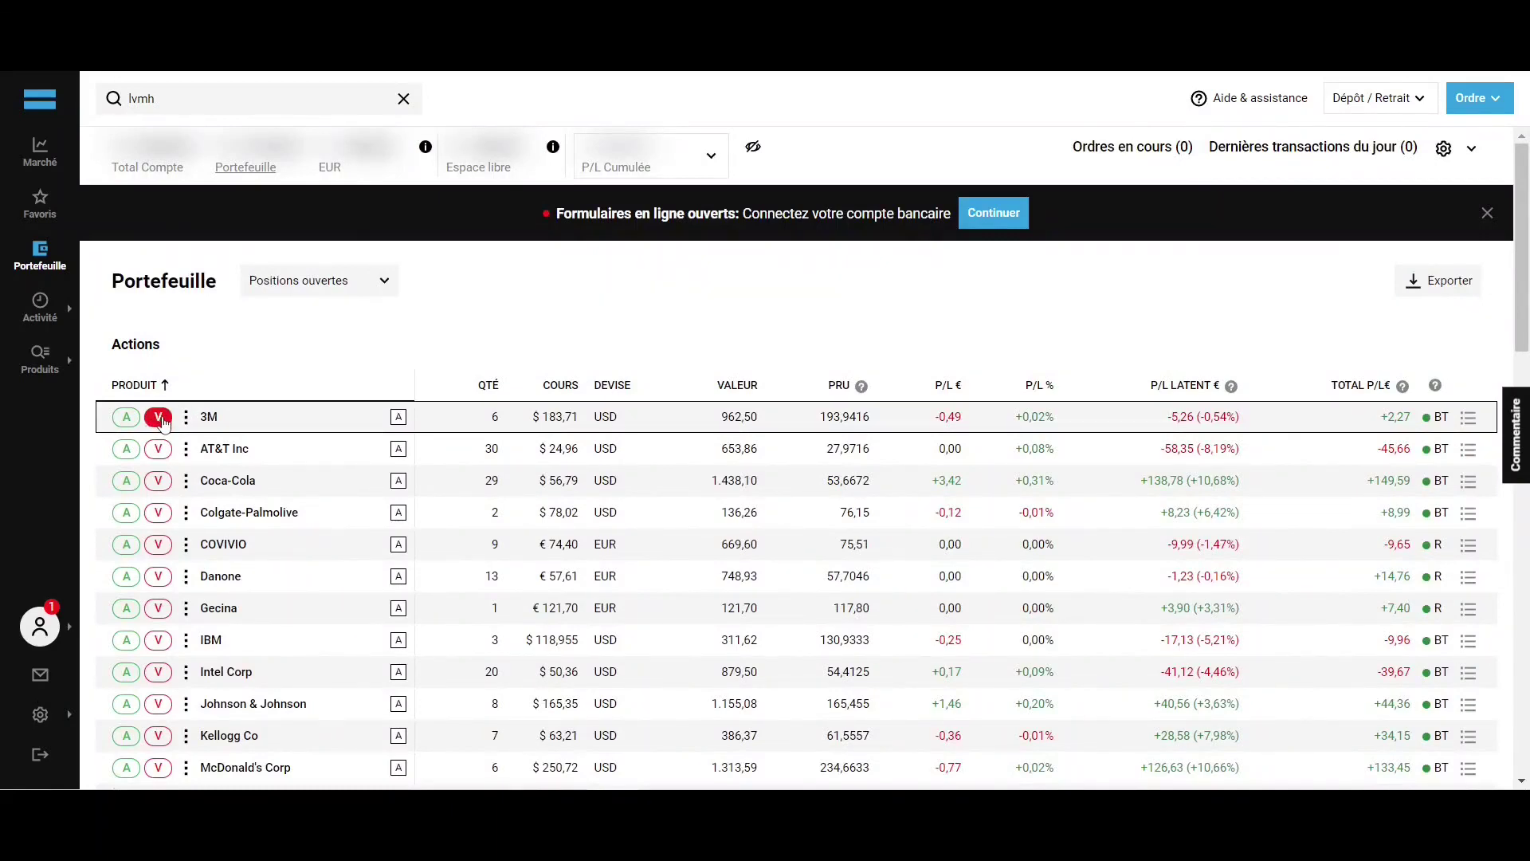
# Step: Fill in a sell order for 3M from the portfolio, with order type Au marché and quantity 1
pyautogui.click(160, 419)
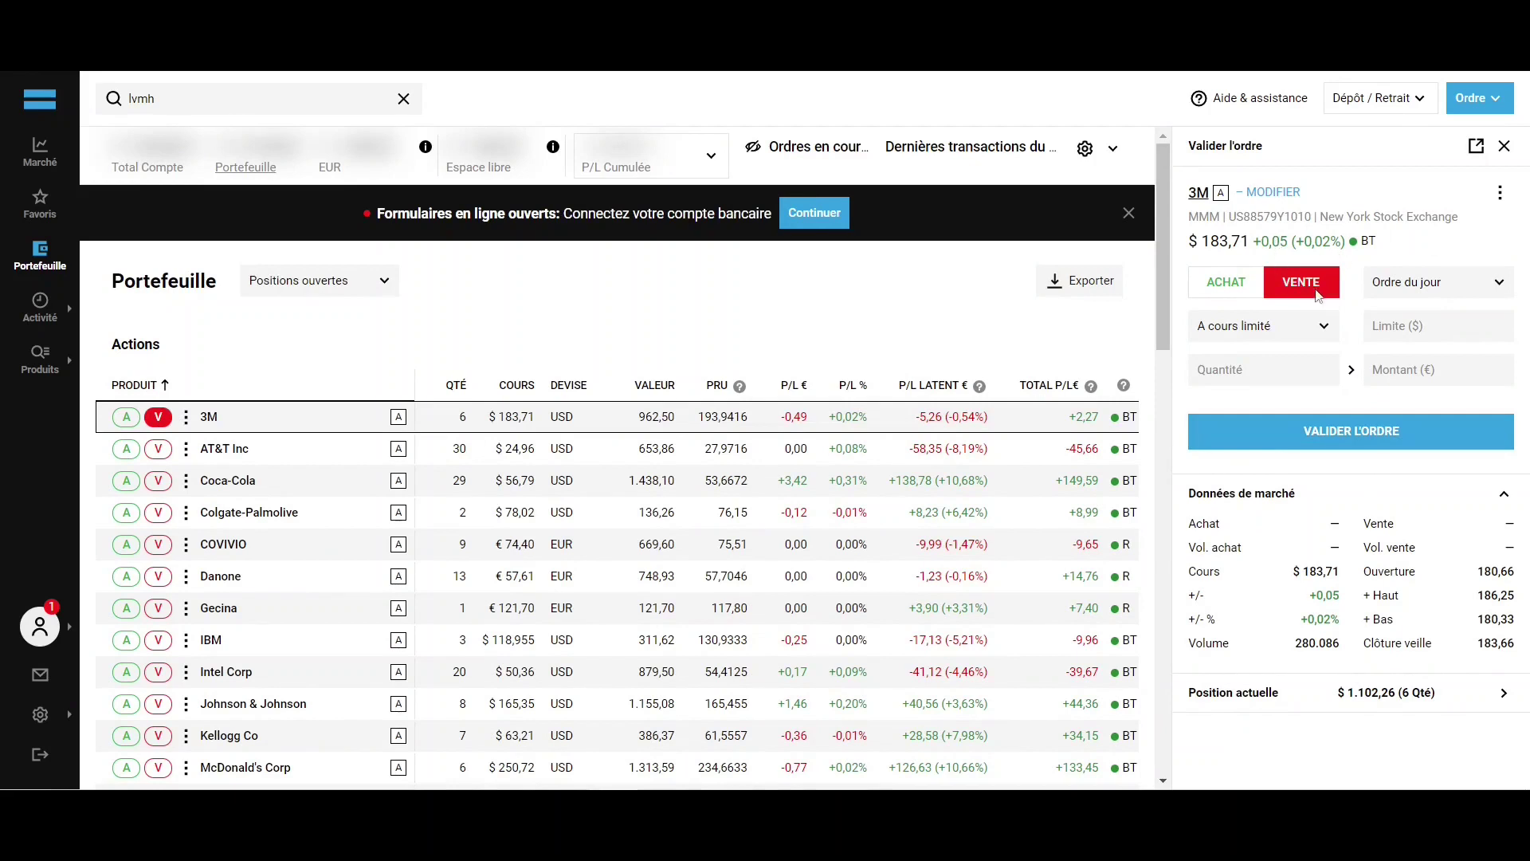
pyautogui.click(1304, 333)
pyautogui.click(1282, 391)
pyautogui.click(1283, 394)
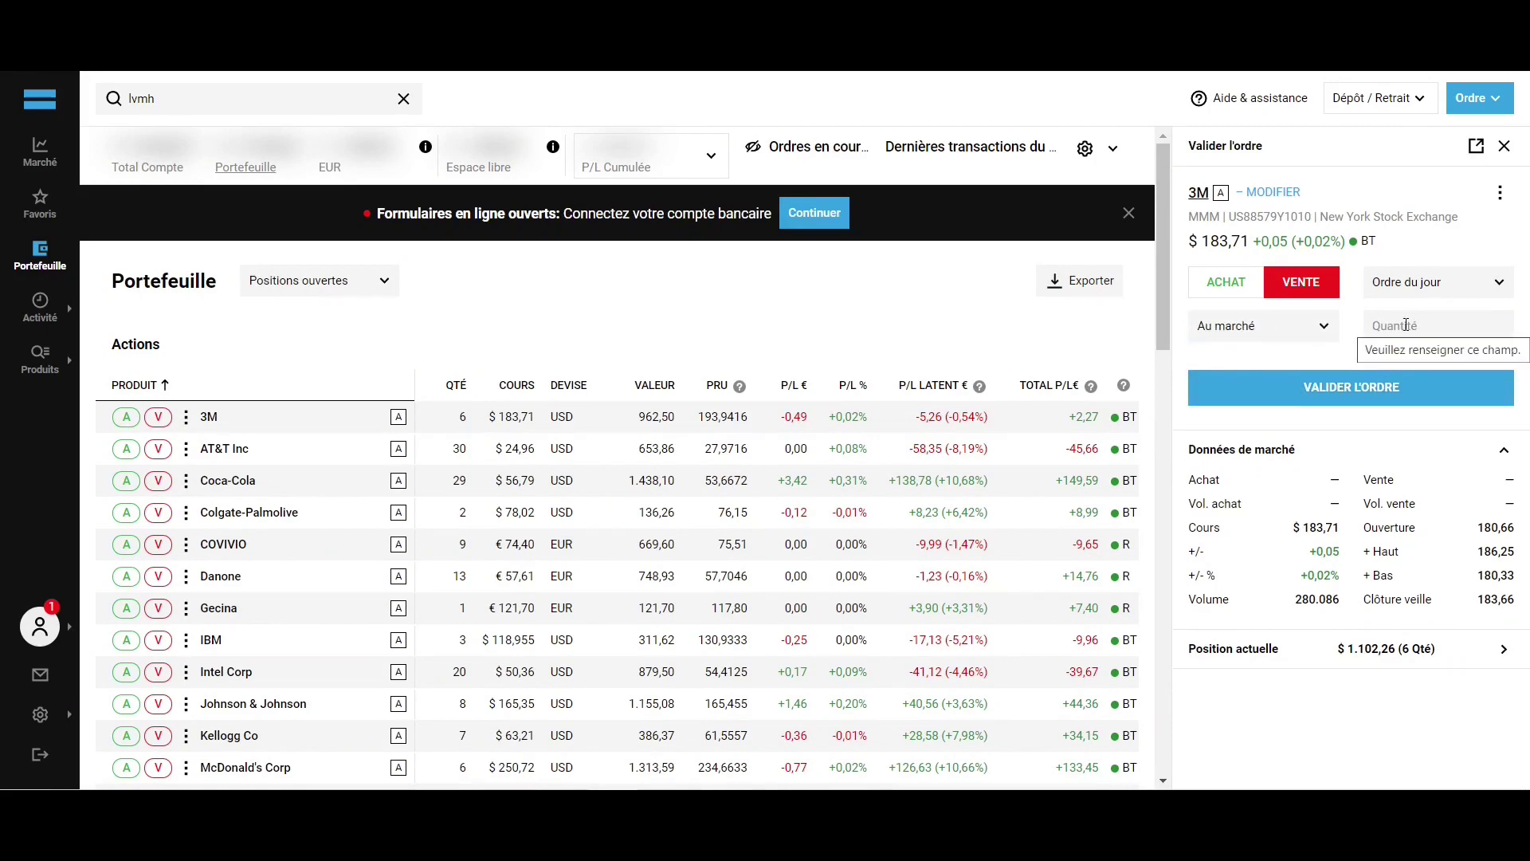
pyautogui.click(1406, 325)
pyautogui.write('1')
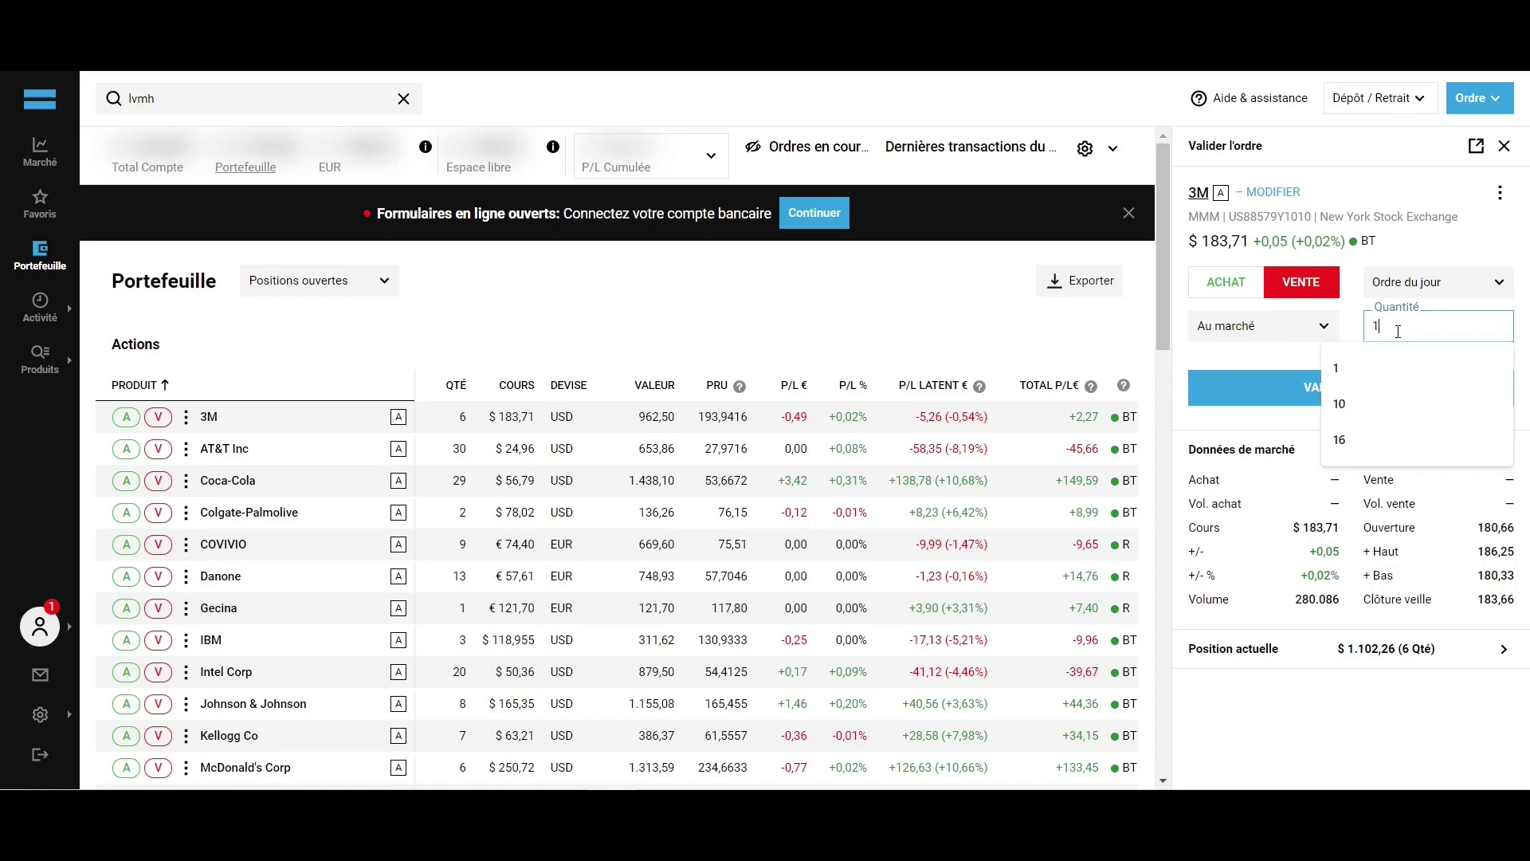
pyautogui.click(1352, 311)
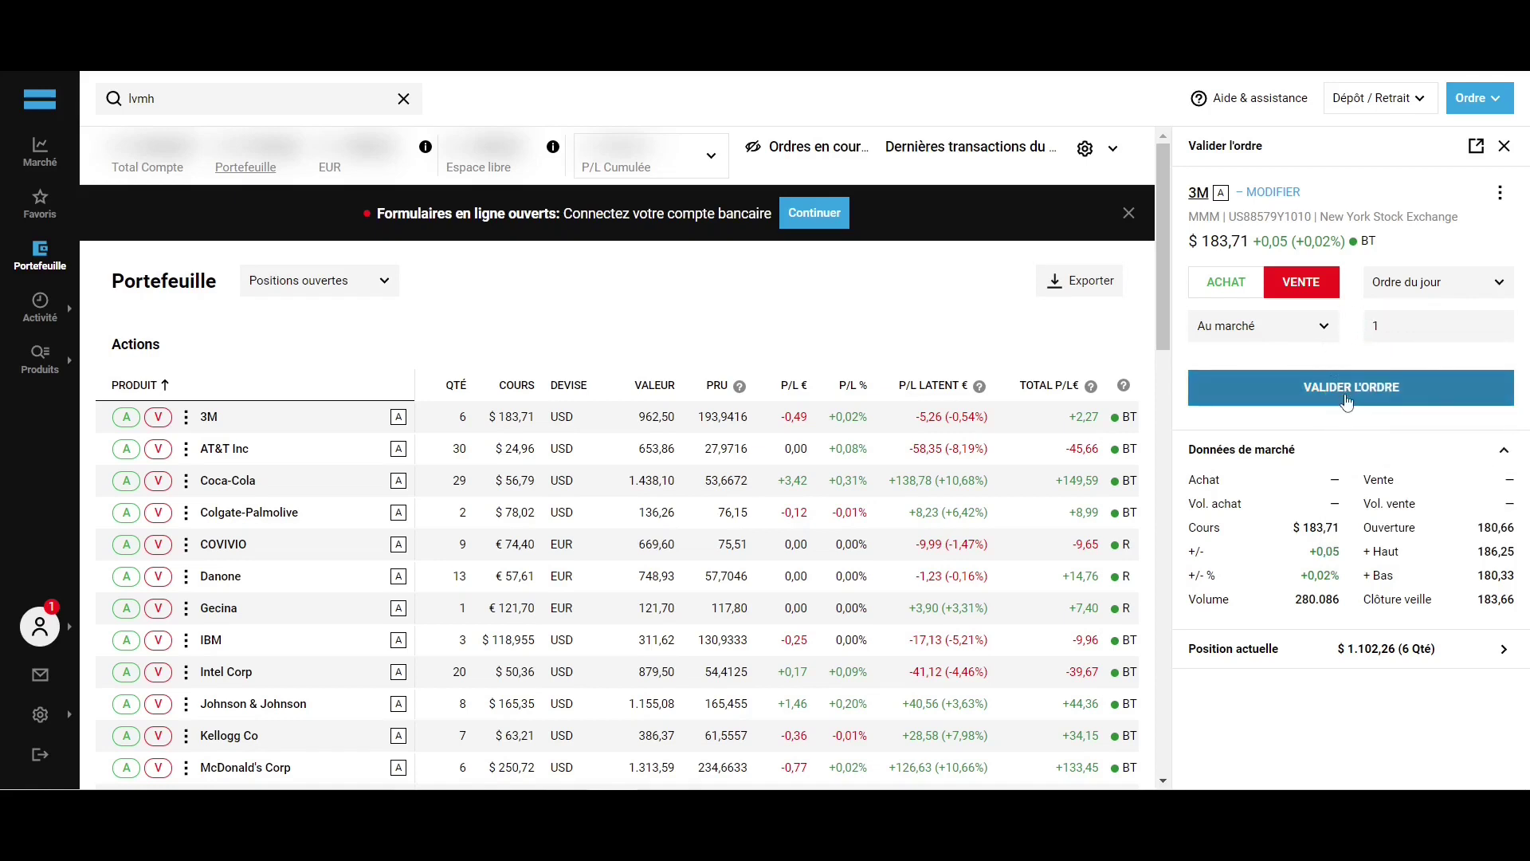